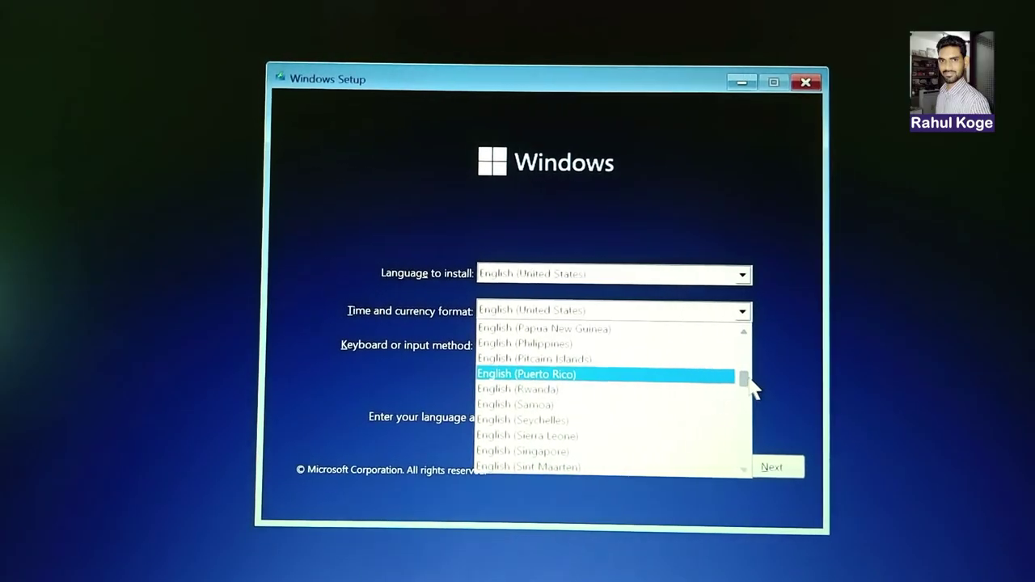
# Step: Set the time and currency format to English (India)
pyautogui.scroll(8, 753, 388)
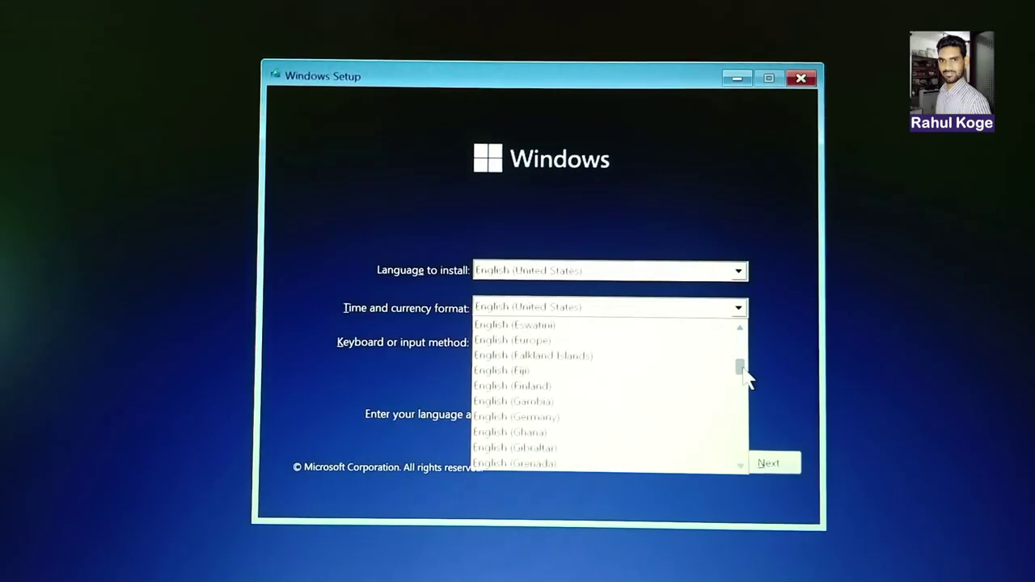
pyautogui.scroll(1, 746, 377)
pyautogui.scroll(1, 744, 378)
pyautogui.scroll(-2, 744, 378)
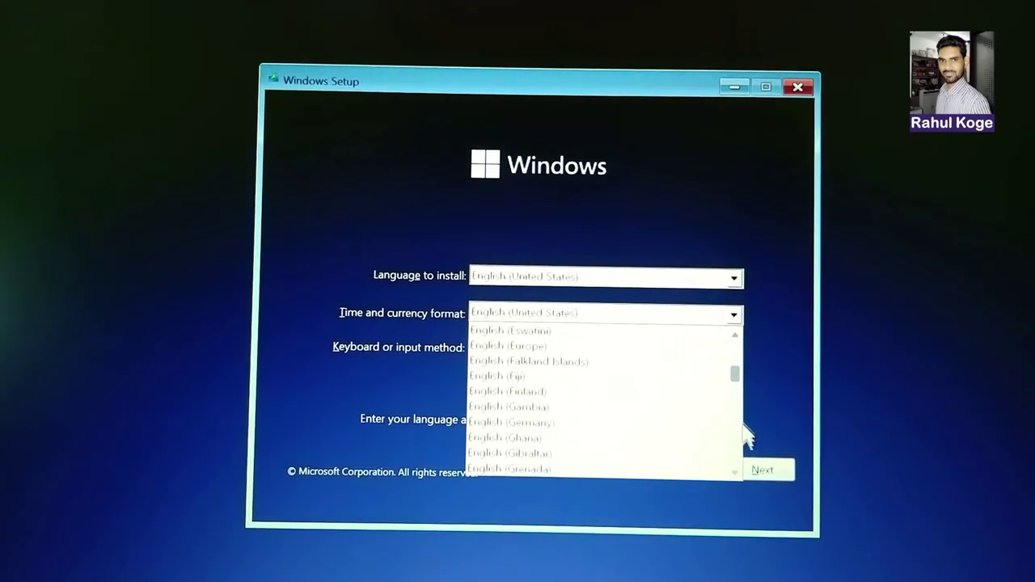
pyautogui.scroll(-2, 736, 483)
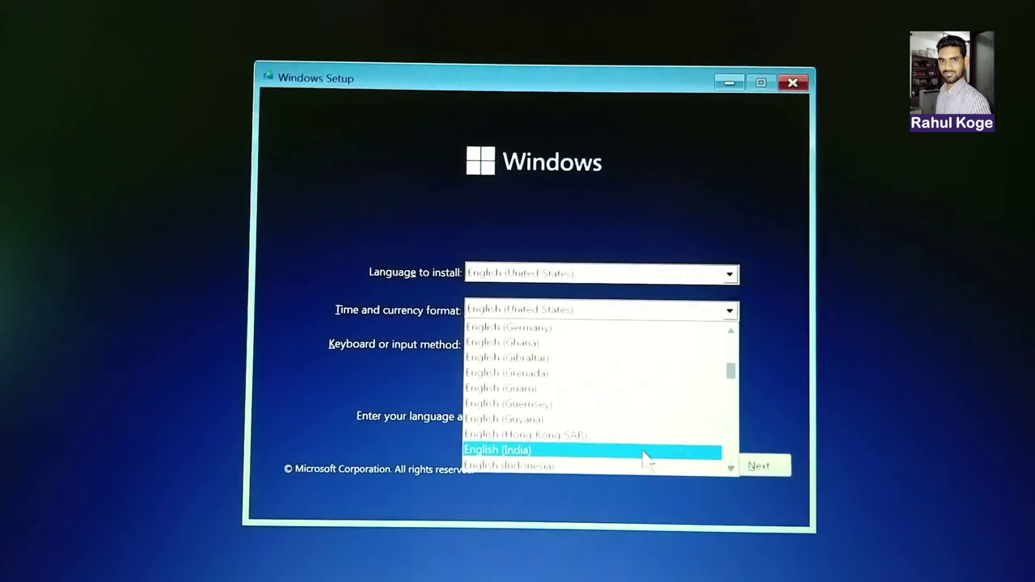
pyautogui.click(638, 447)
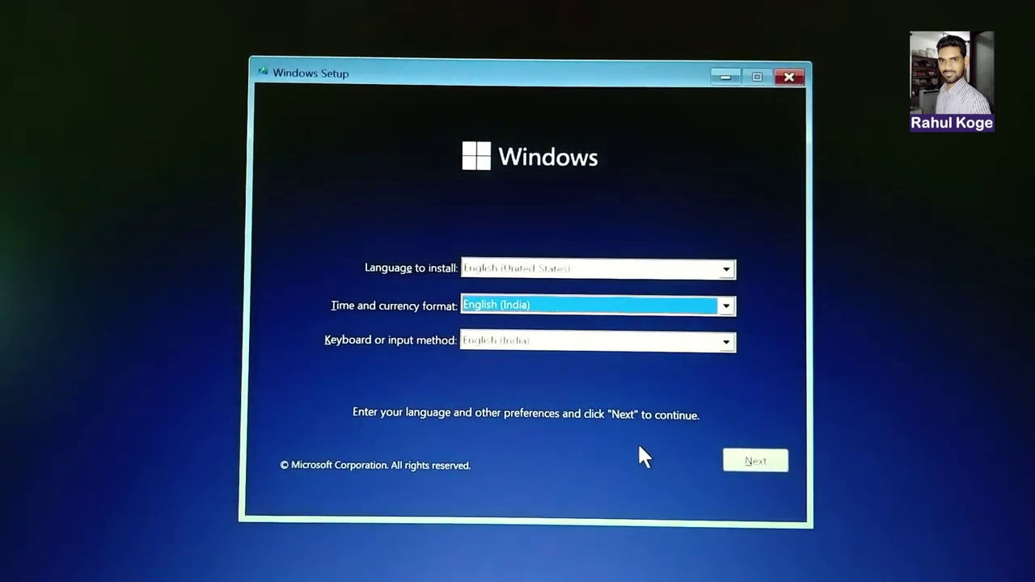
# Step: Set the keyboard or input method to US and continue with the chosen language preferences
pyautogui.click(725, 346)
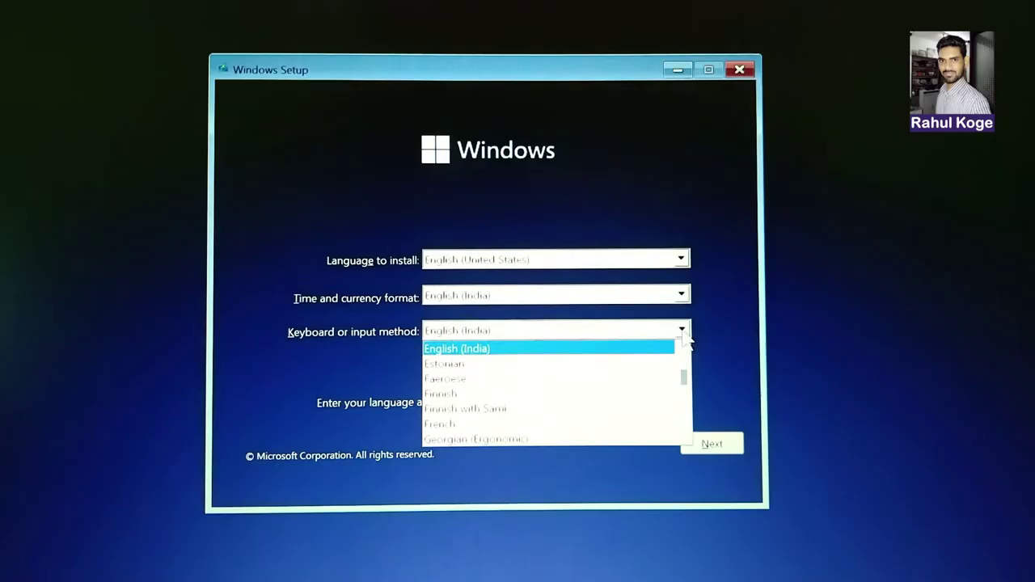
pyautogui.press('u')
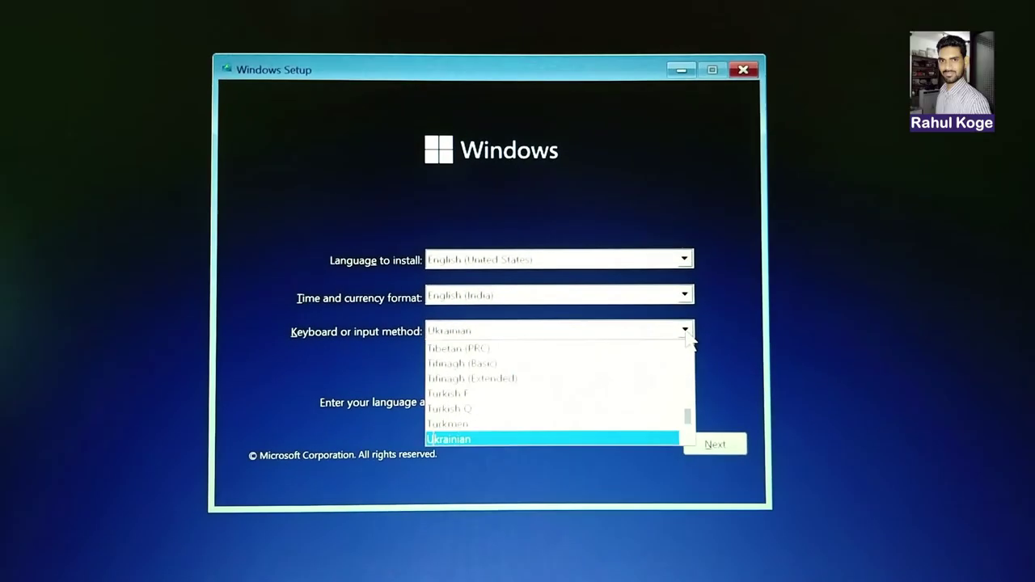
pyautogui.press('Down')
pyautogui.press('Down')
pyautogui.press('Down')
pyautogui.press('Down')
pyautogui.press('Down')
pyautogui.press('Down')
pyautogui.press('Down')
pyautogui.press('Down')
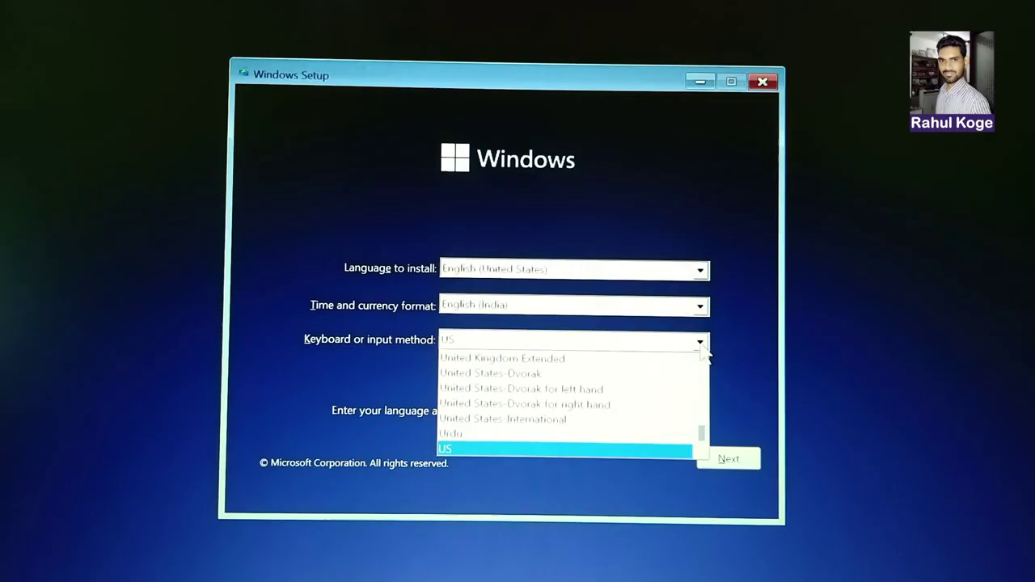
pyautogui.press('Down')
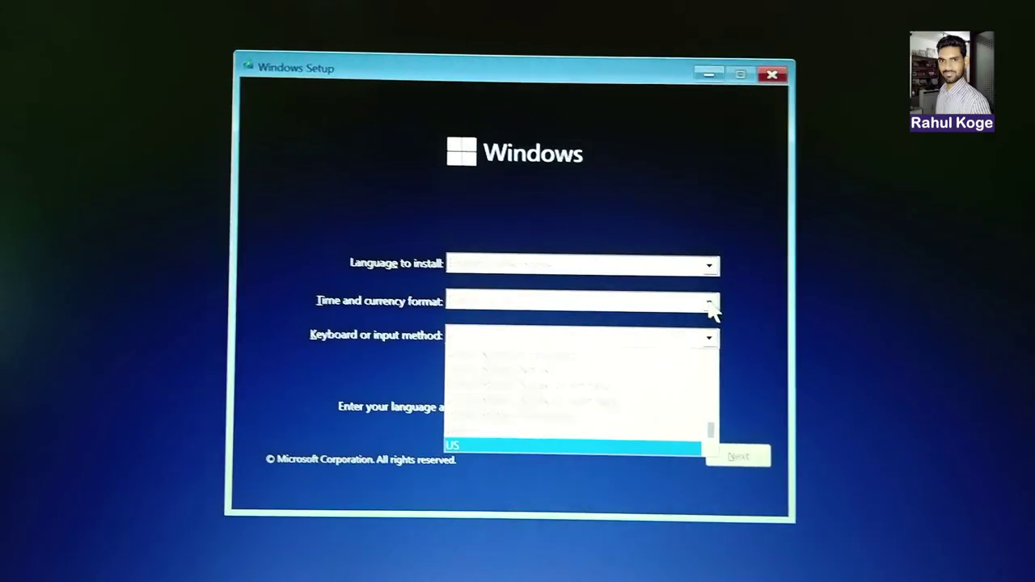
pyautogui.click(581, 443)
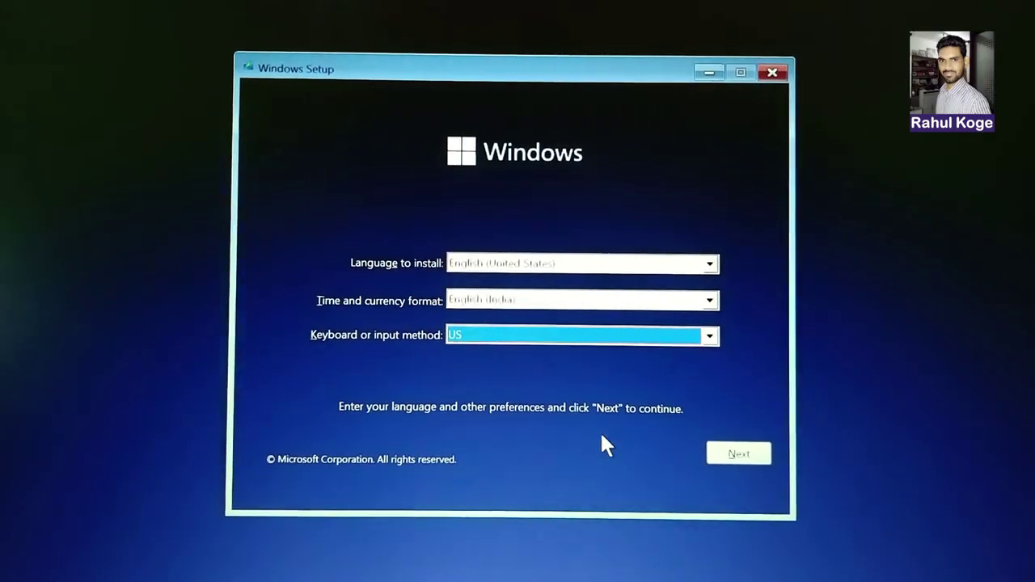
pyautogui.click(739, 453)
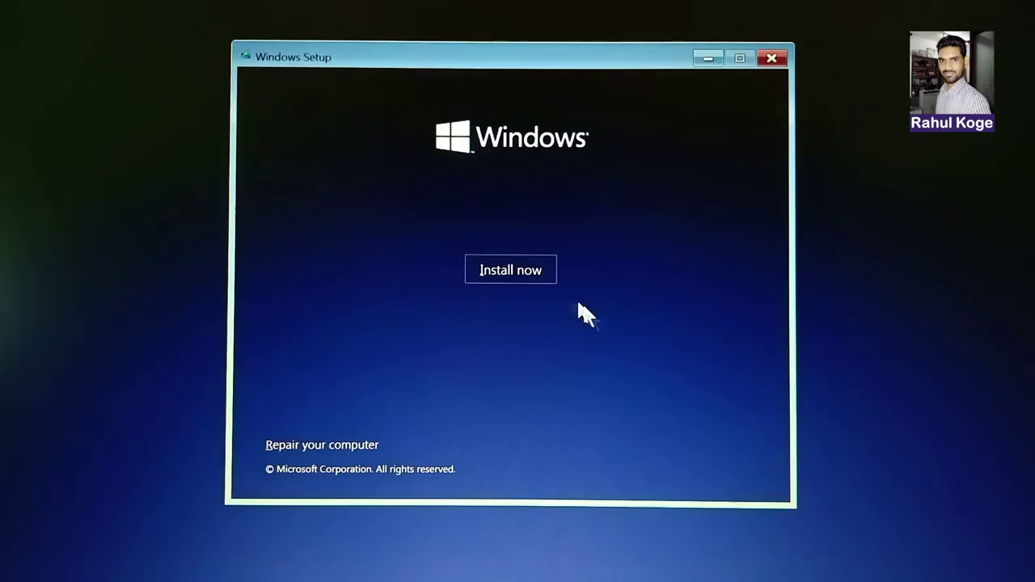
# Step: Start the Windows installation, accepting the license terms and choosing the Custom: Install Windows only (advanced) type
pyautogui.click(525, 271)
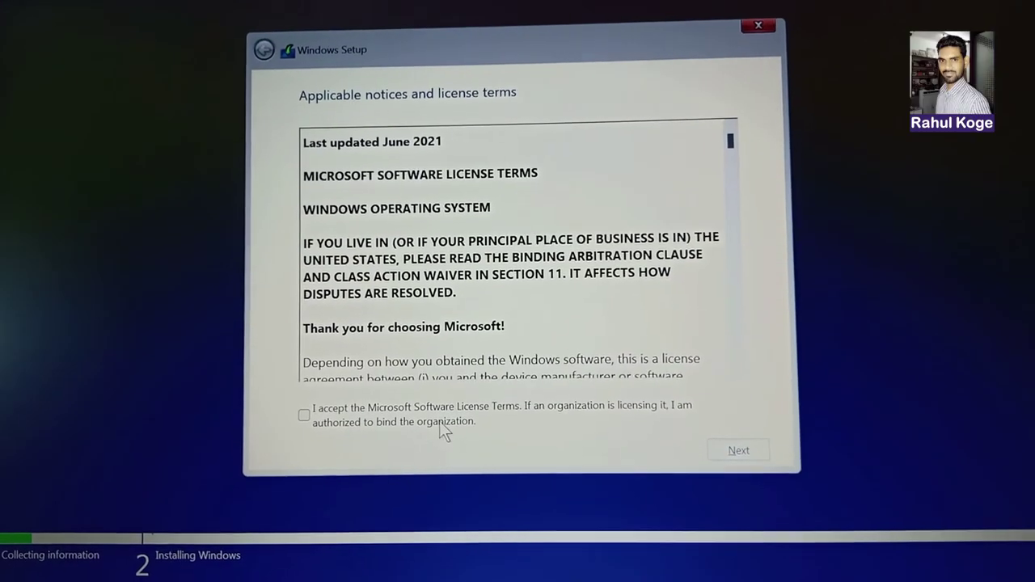
pyautogui.click(421, 424)
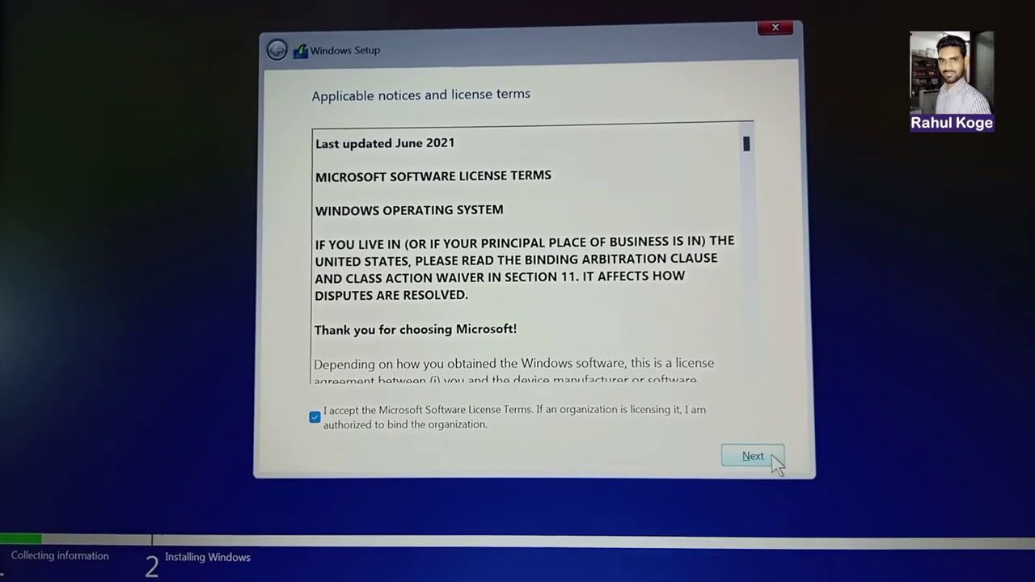
pyautogui.click(766, 470)
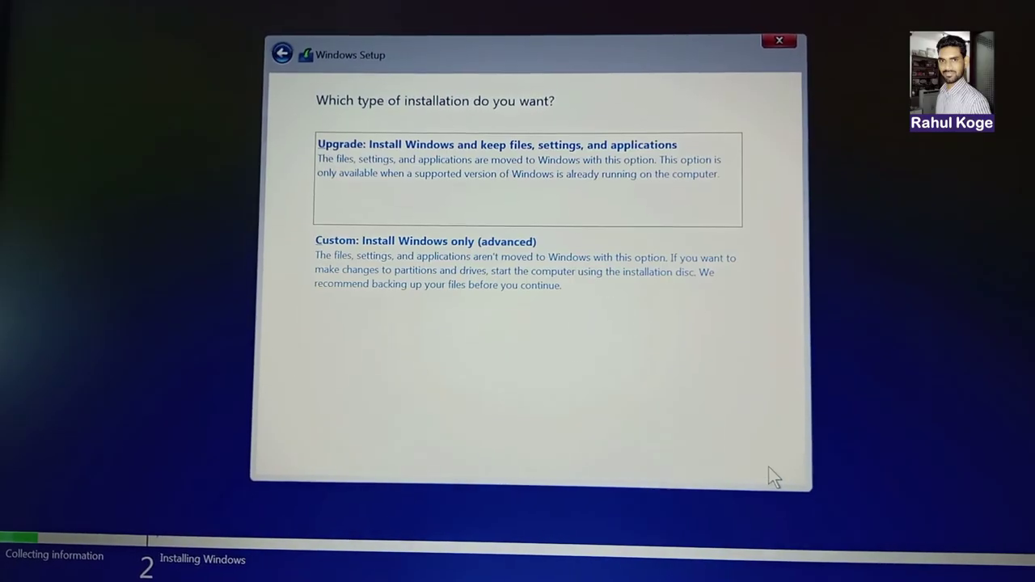
pyautogui.click(536, 260)
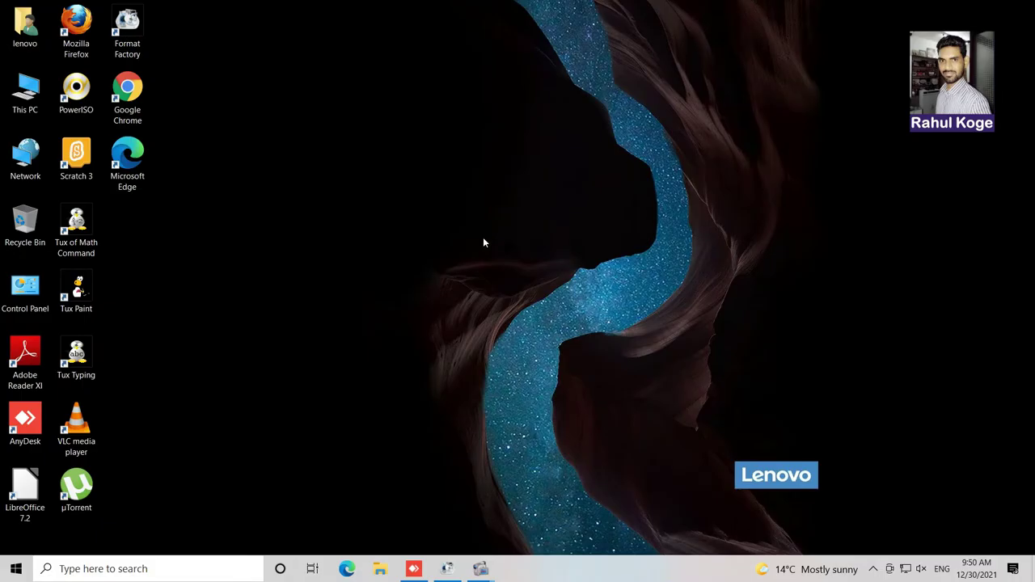
# Step: Open Google Chrome from the Windows desktop and search for "hp driver download"
pyautogui.rightClick(127, 94)
pyautogui.click(152, 100)
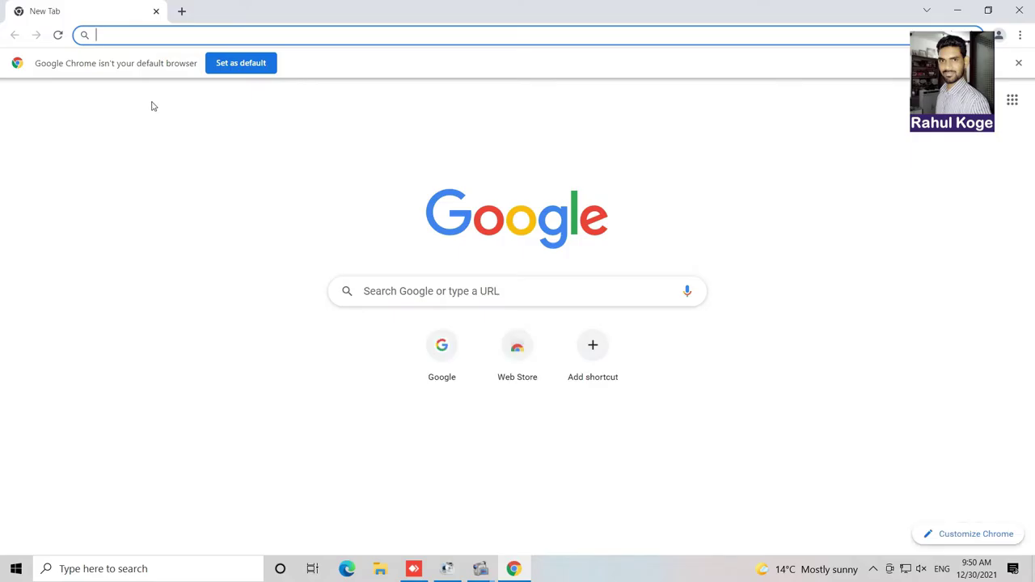
pyautogui.click(139, 31)
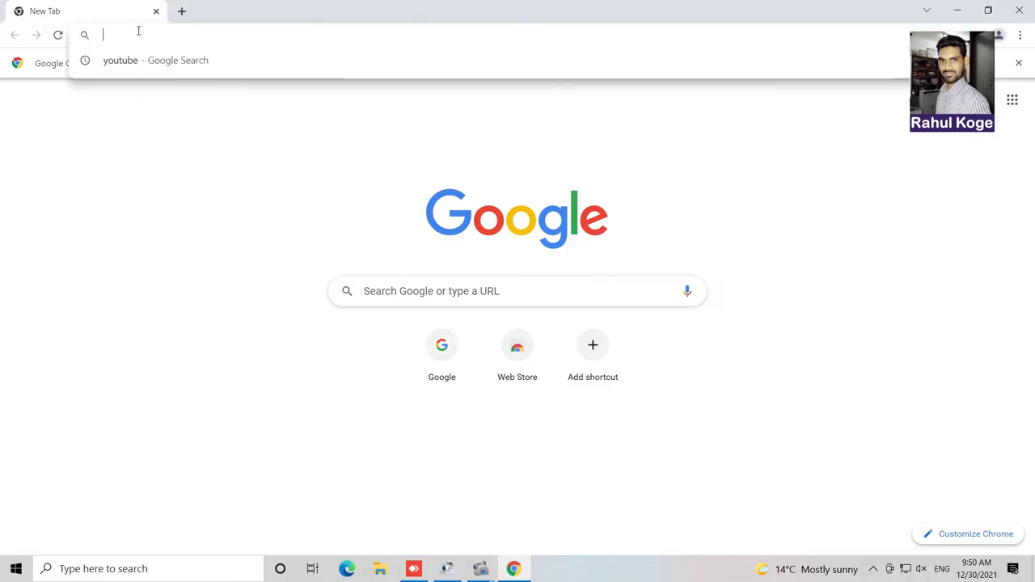
pyautogui.write('hp ')
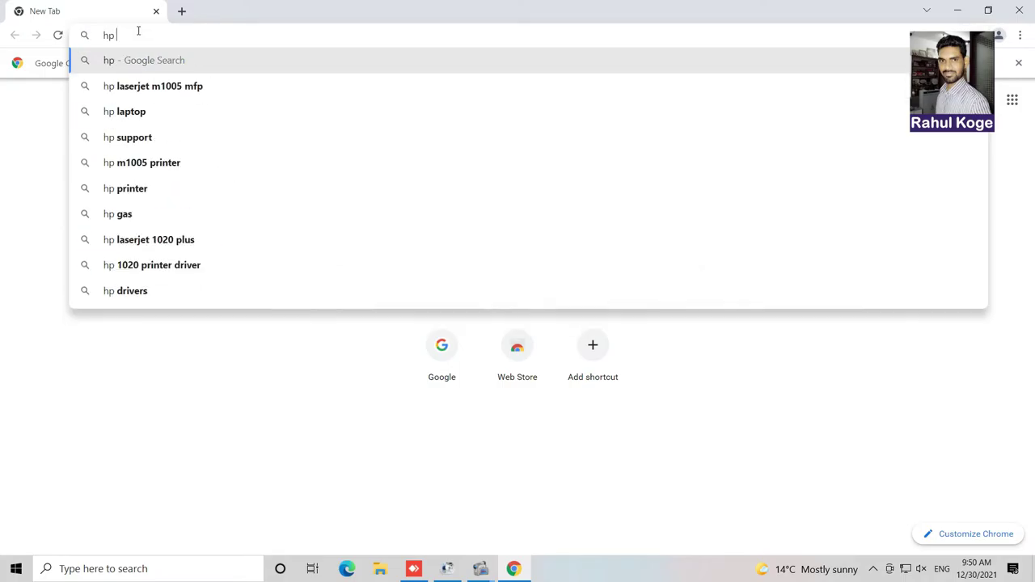
pyautogui.write('driver')
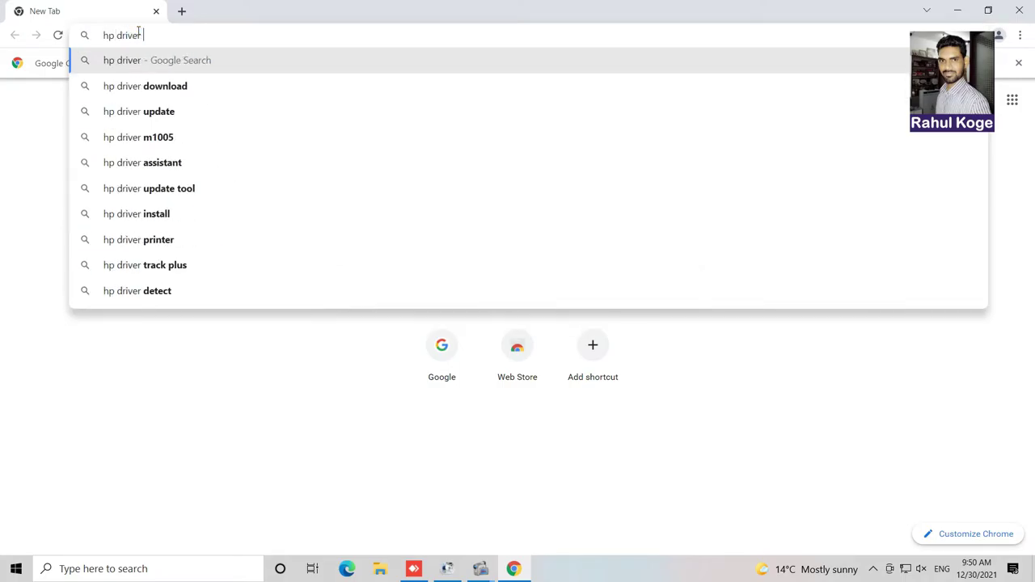
pyautogui.write(' downlo')
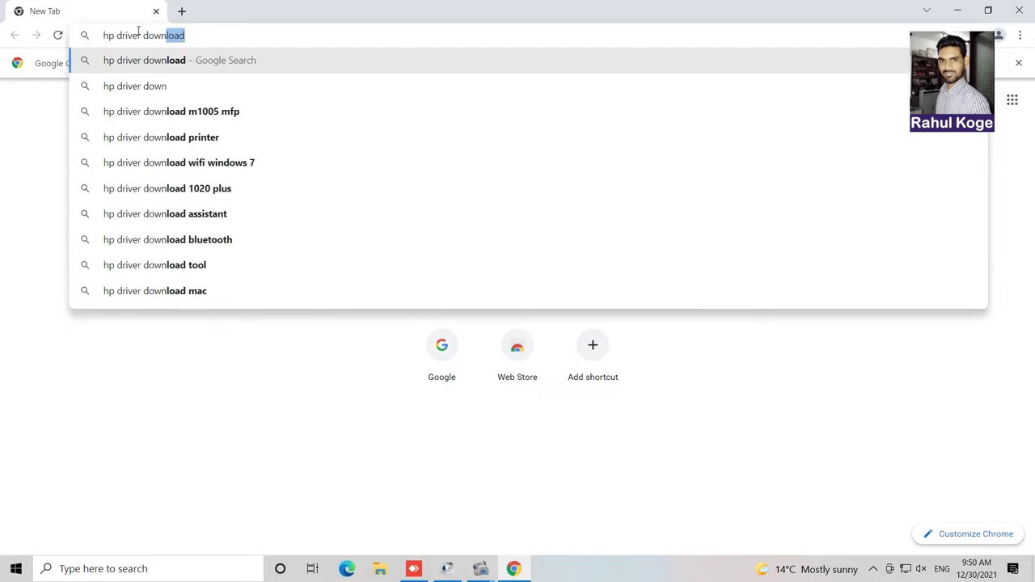
pyautogui.write('ad')
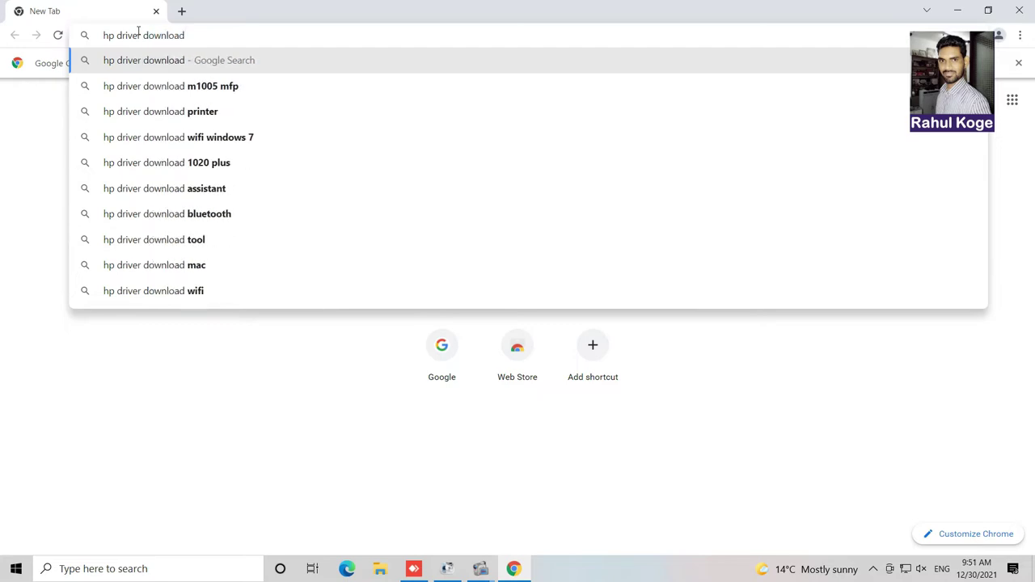
pyautogui.press('Return')
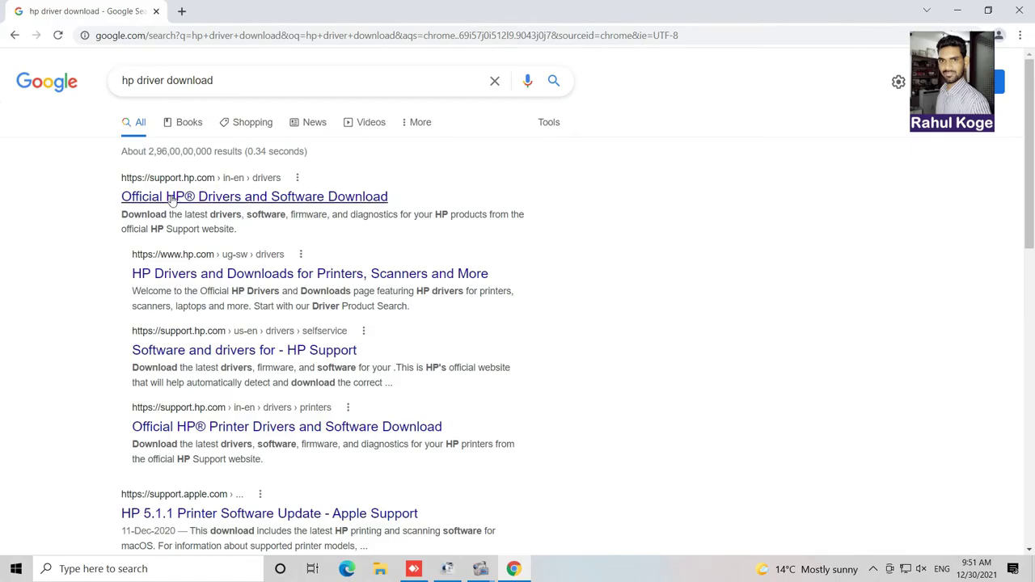
# Step: Open the Official HP Drivers and Software Download result, dismiss the privacy notice and choose Laptop as the product type
pyautogui.click(268, 202)
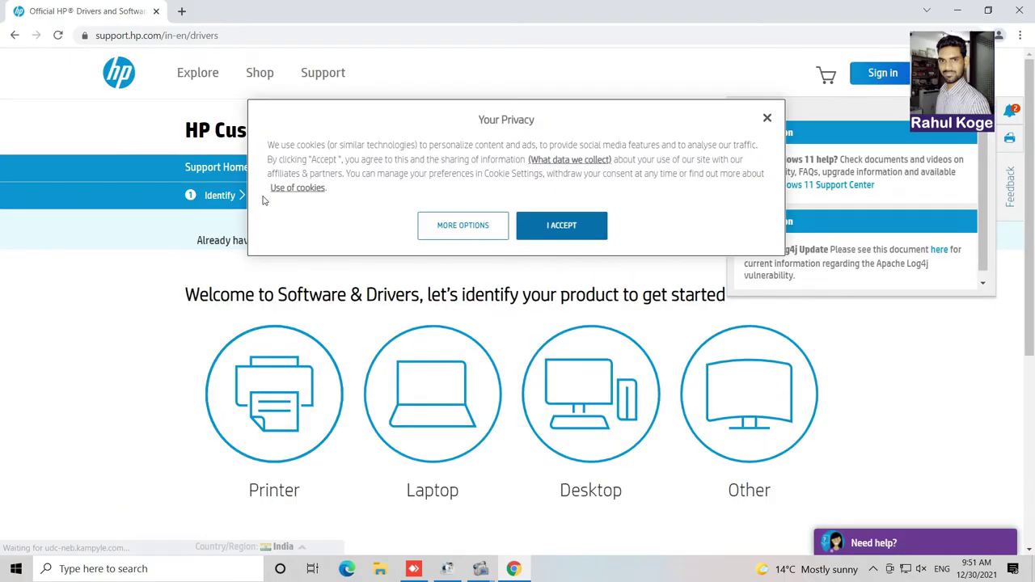
pyautogui.click(769, 119)
pyautogui.click(422, 385)
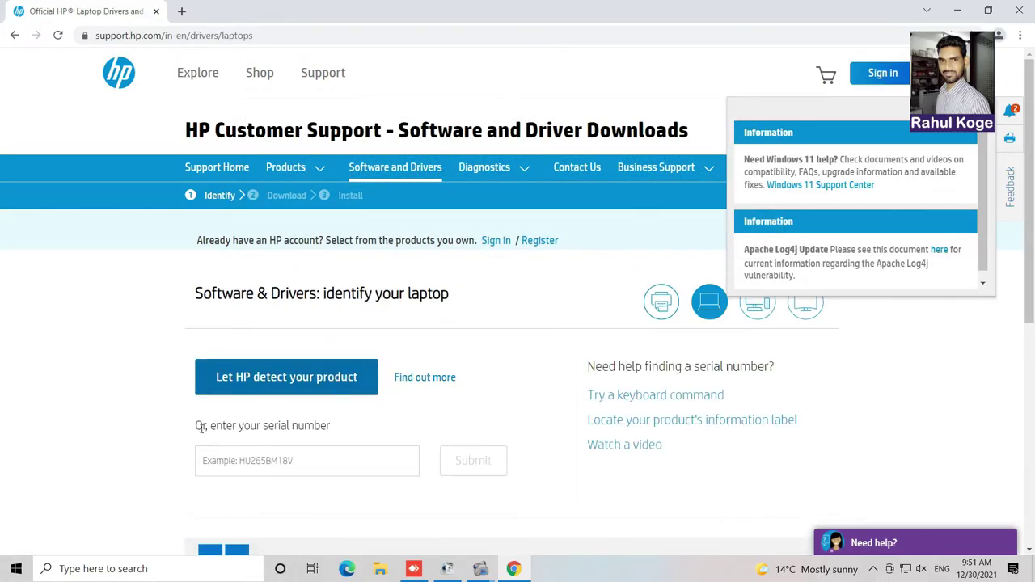
# Step: Identify the laptop by entering its serial number and submitting it
pyautogui.click(289, 462)
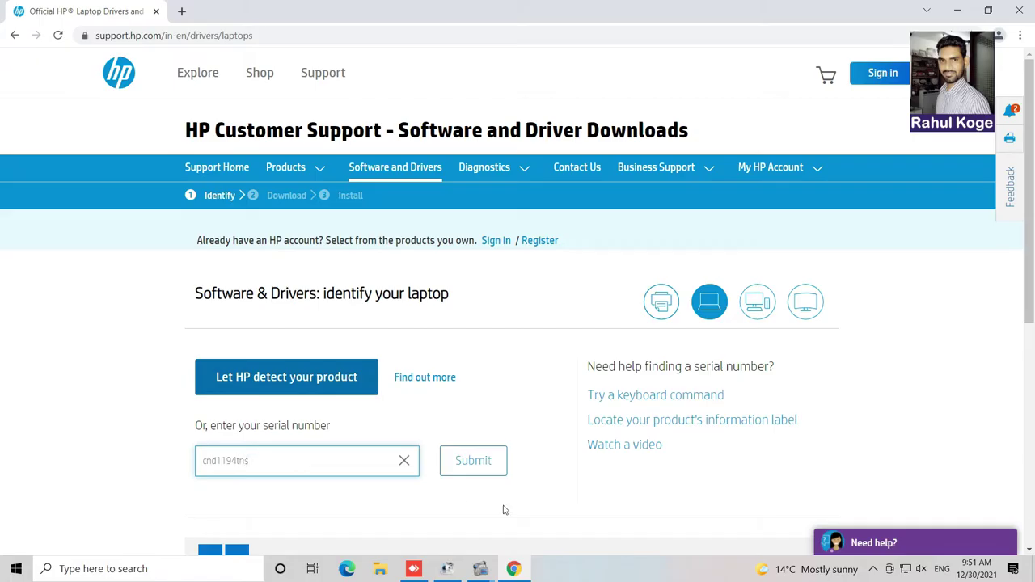
pyautogui.click(488, 463)
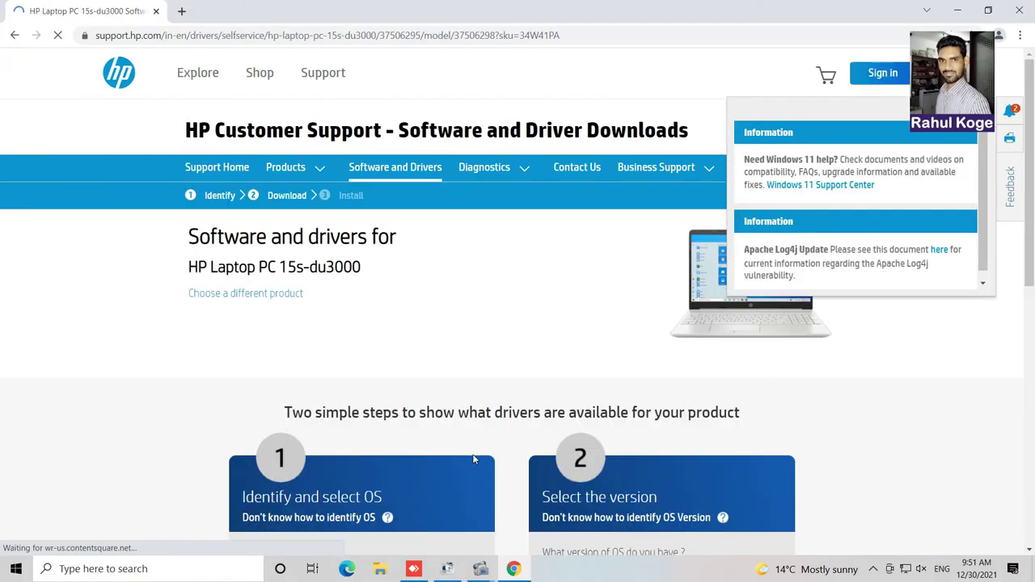
# Step: Select Windows 10 as the operating system with Windows 10 version 2004 (64-bit), and submit the selection
pyautogui.scroll(-3, 478, 340)
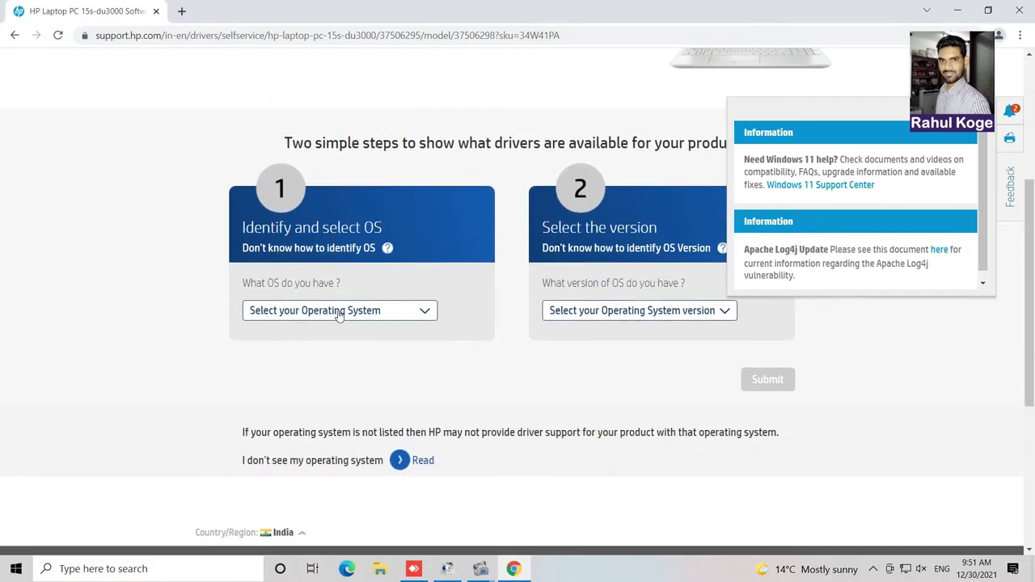
pyautogui.click(388, 310)
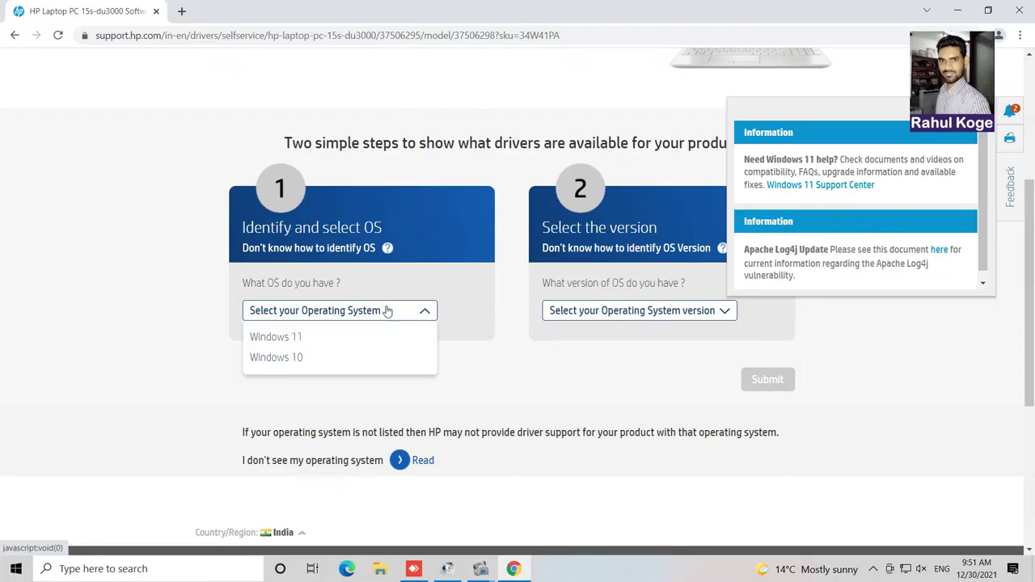
pyautogui.click(307, 361)
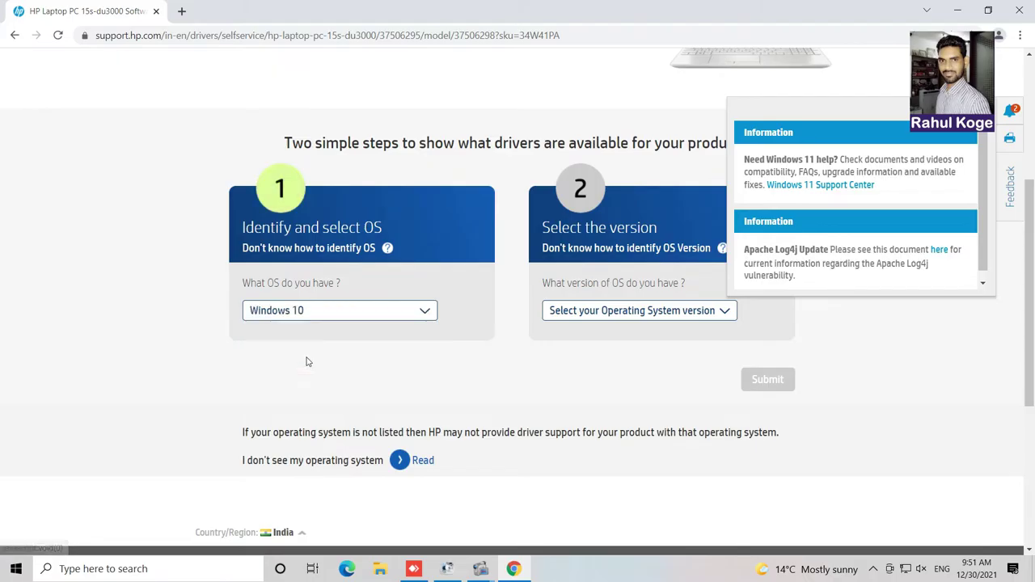
pyautogui.click(679, 319)
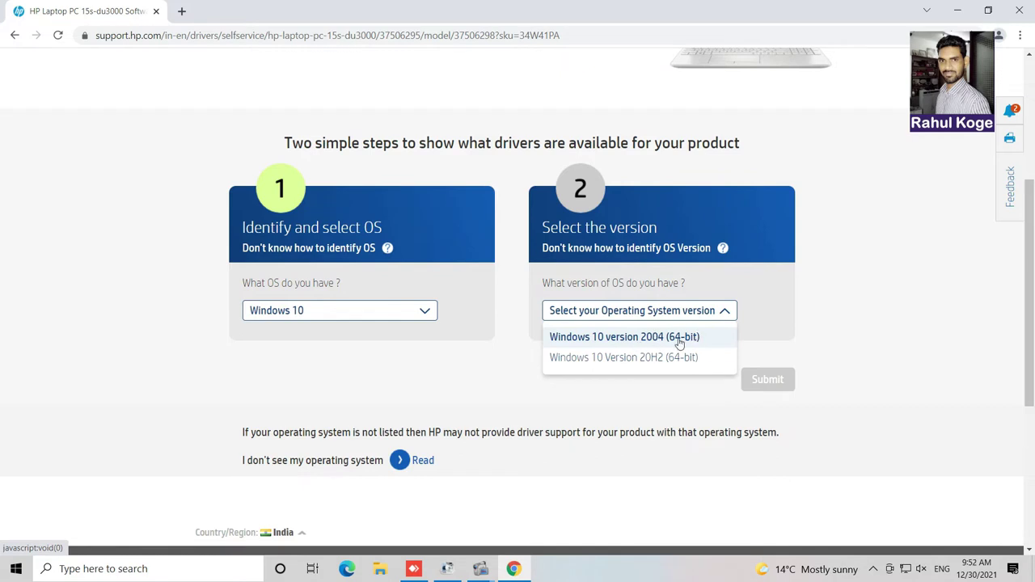
pyautogui.click(679, 340)
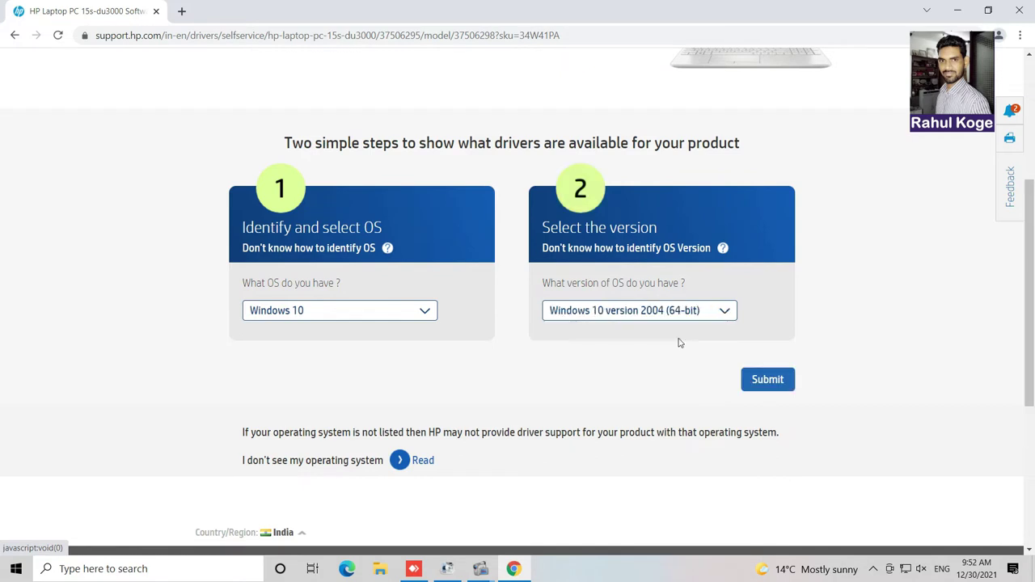
pyautogui.click(768, 380)
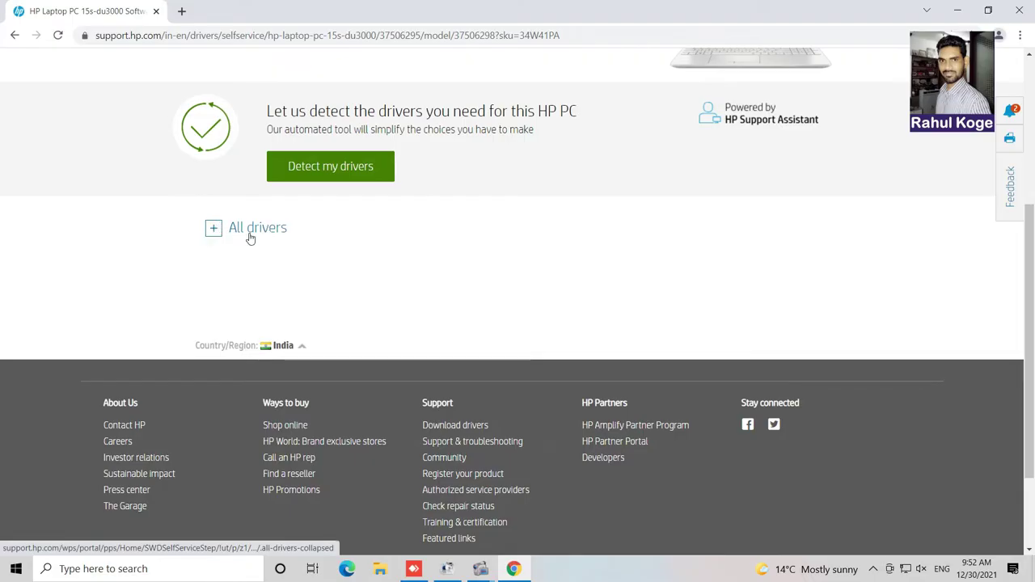
# Step: Expand the All drivers list for the laptop and dismiss the feedback survey to look through the driver categories
pyautogui.click(216, 229)
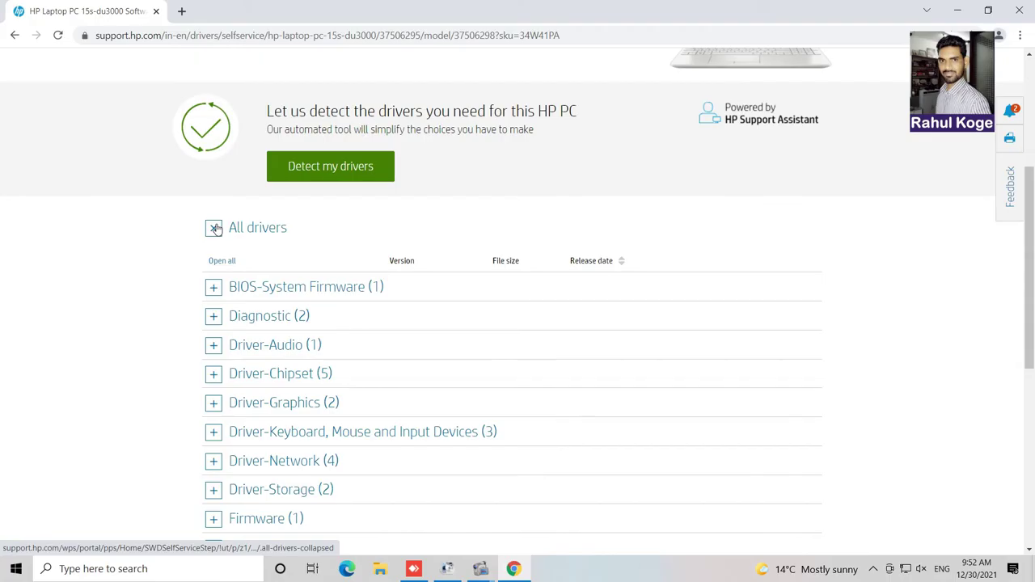
pyautogui.scroll(-2, 343, 320)
pyautogui.scroll(-1, 344, 321)
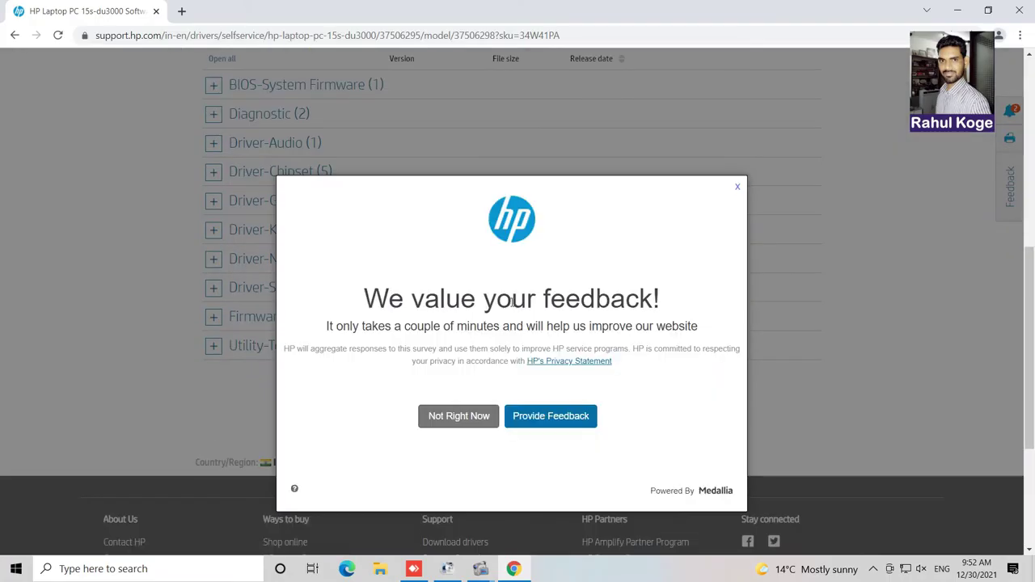
pyautogui.click(739, 190)
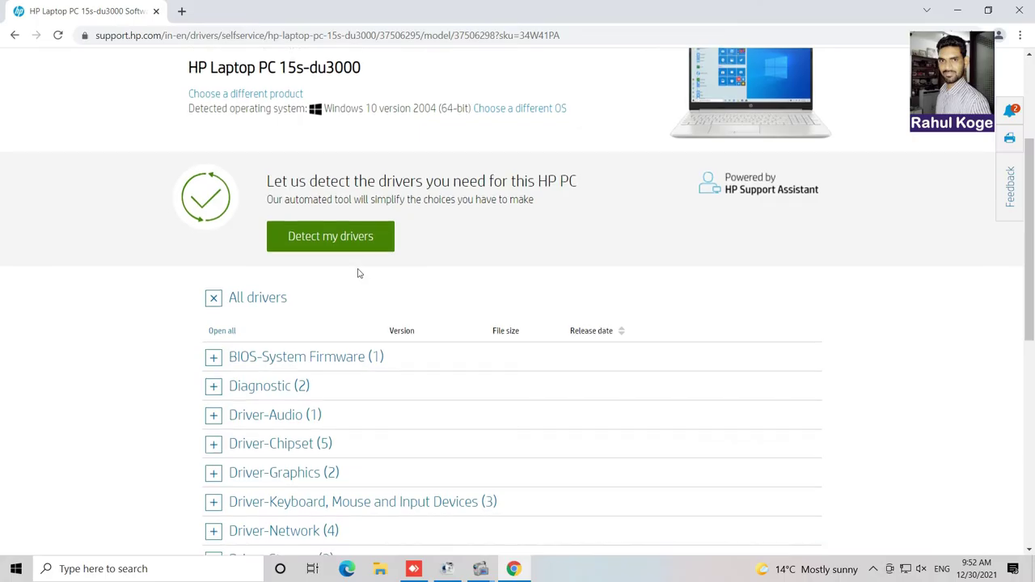
pyautogui.scroll(-2, 360, 272)
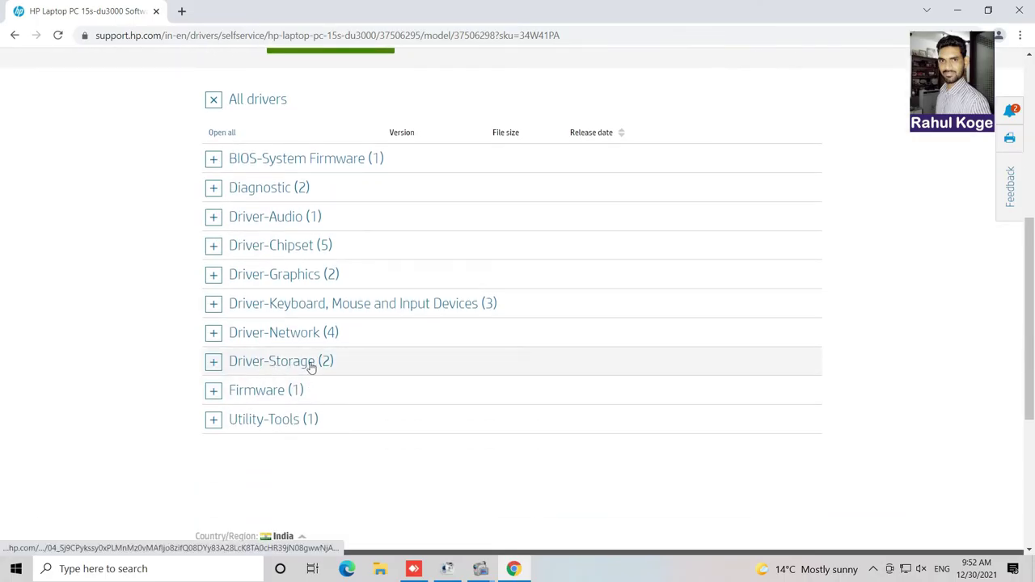
# Step: Download the Intel Rapid Storage Technology Driver - Tiger Lake from the Driver-Storage category, declining the install assistant and dismissing the information notices
pyautogui.click(214, 364)
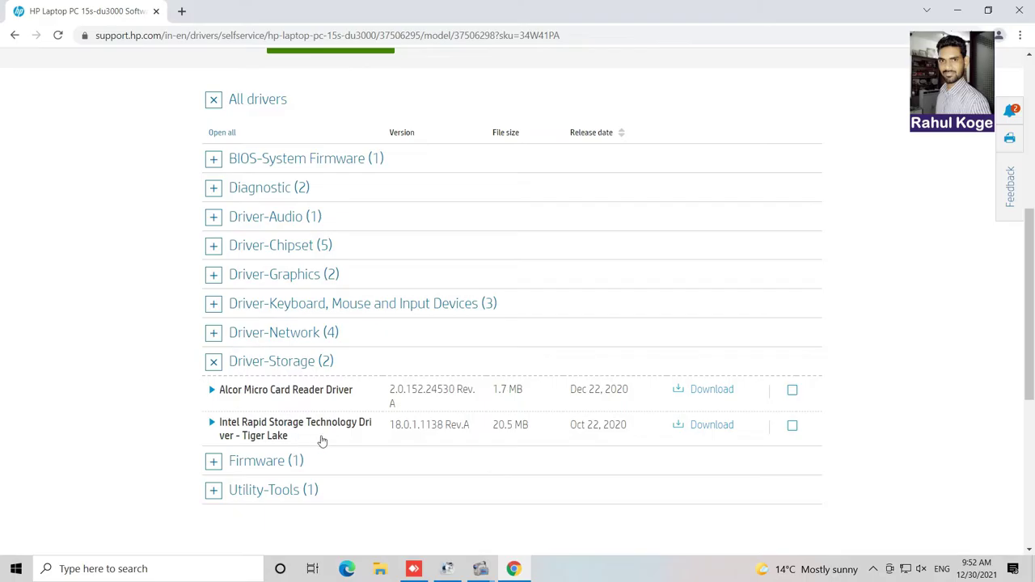
pyautogui.click(702, 426)
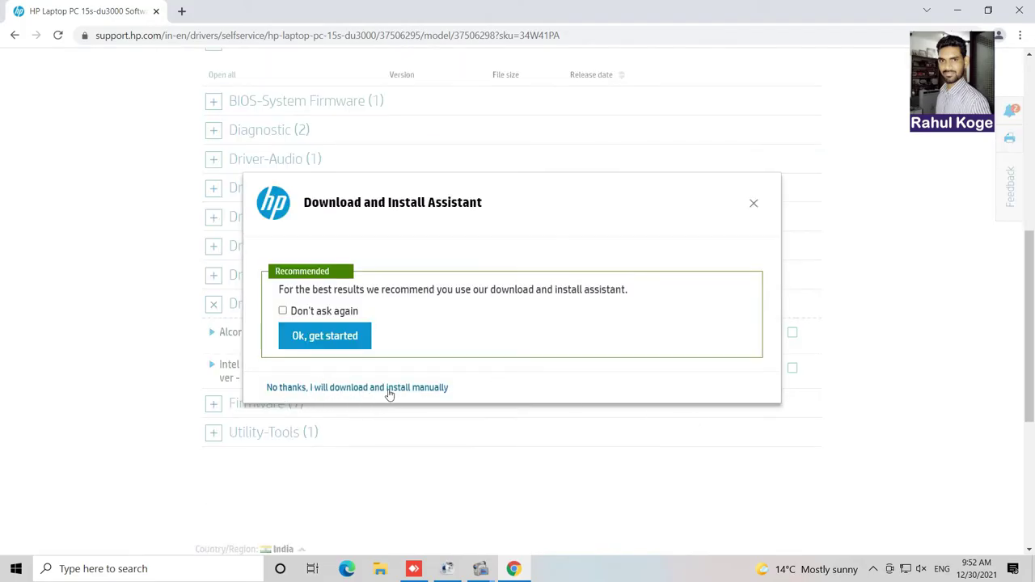
pyautogui.click(421, 389)
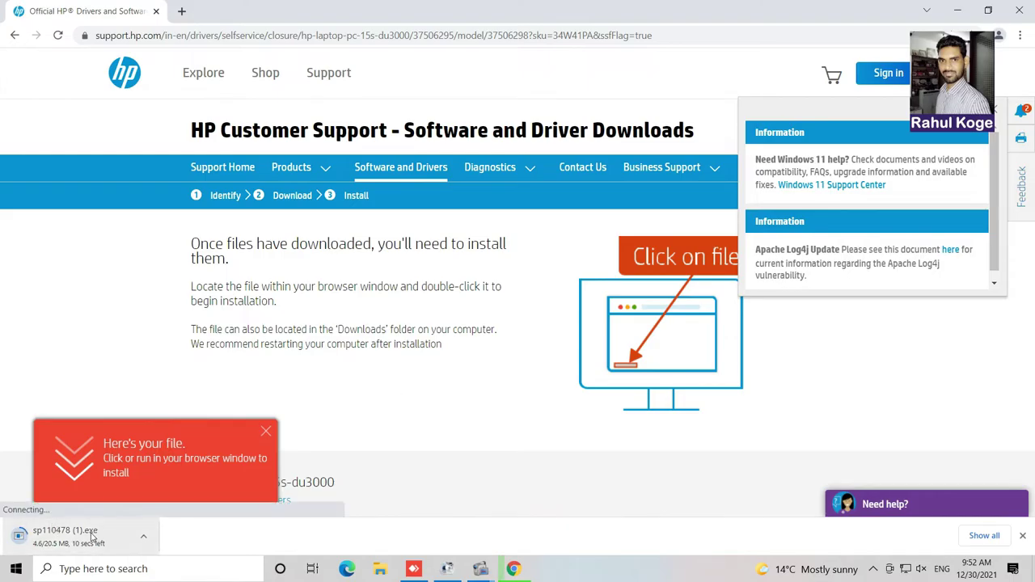
pyautogui.click(439, 418)
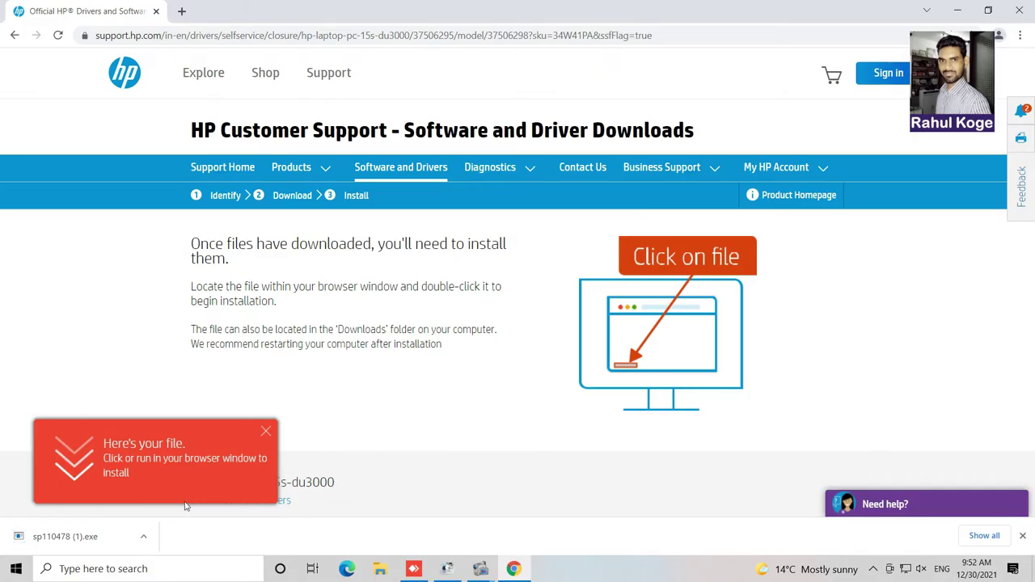
# Step: Show the downloaded sp110478 (1).exe in its Downloads folder, minimize the browser and maximize the folder window
pyautogui.click(144, 539)
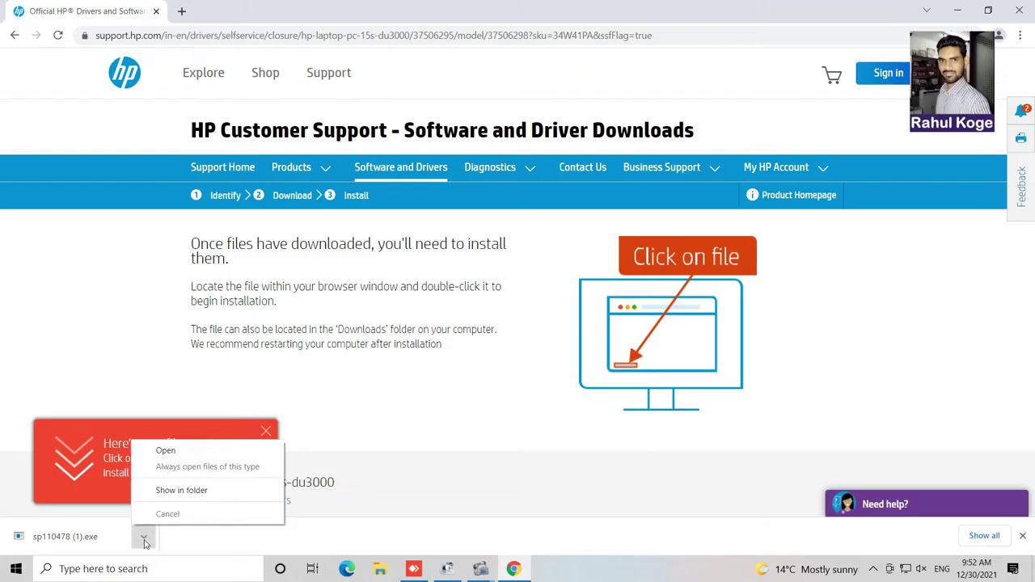
pyautogui.click(193, 492)
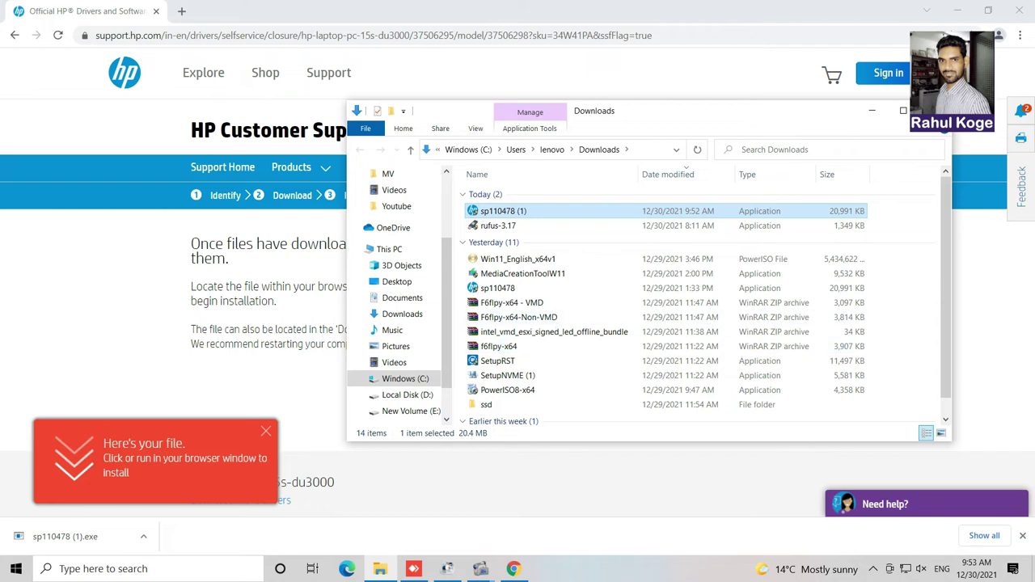
pyautogui.click(955, 10)
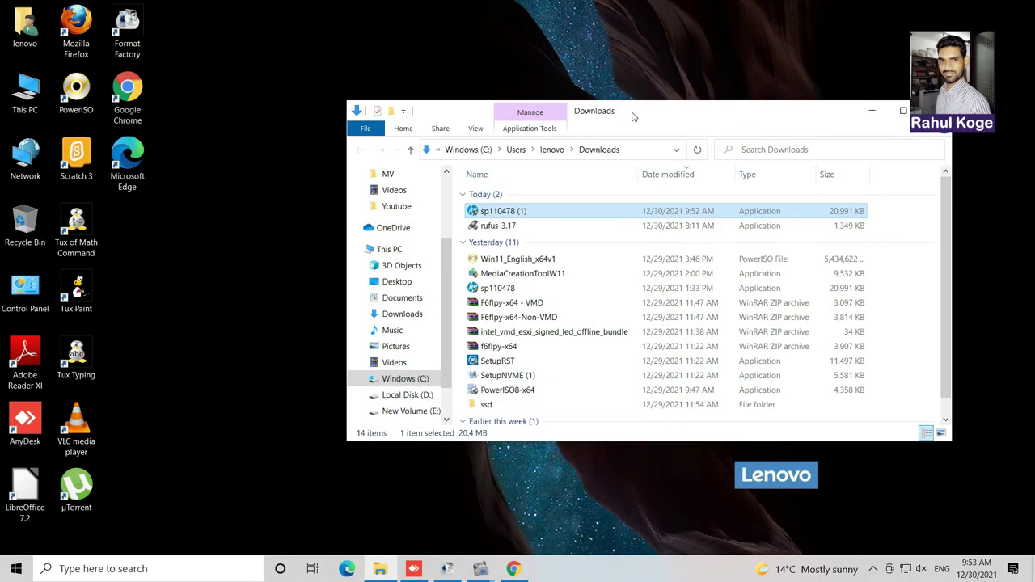
pyautogui.doubleClick(634, 117)
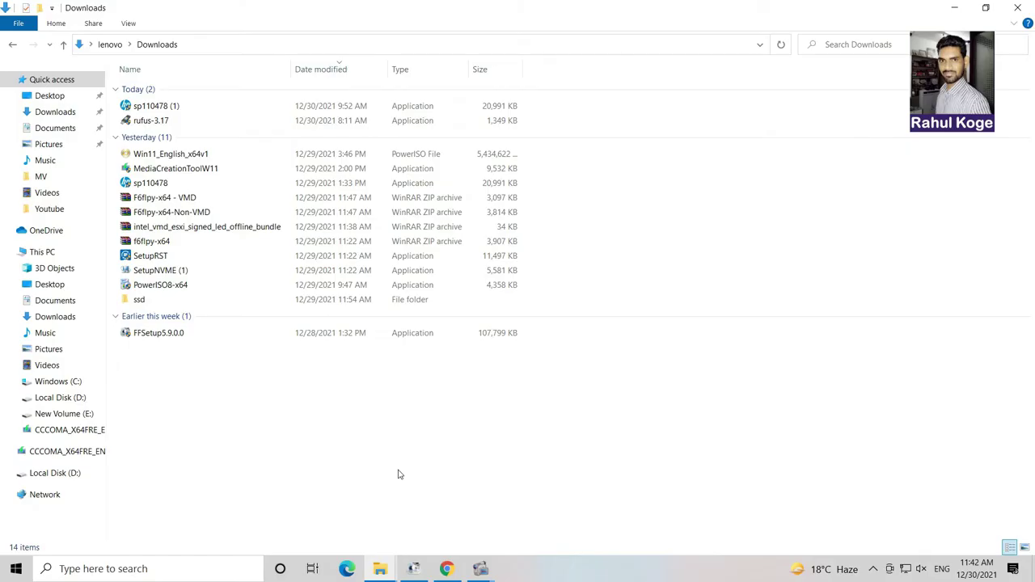
# Step: Run the sp110478 (1) driver package from Downloads and allow it to make changes to the device
pyautogui.rightClick(153, 107)
pyautogui.click(194, 129)
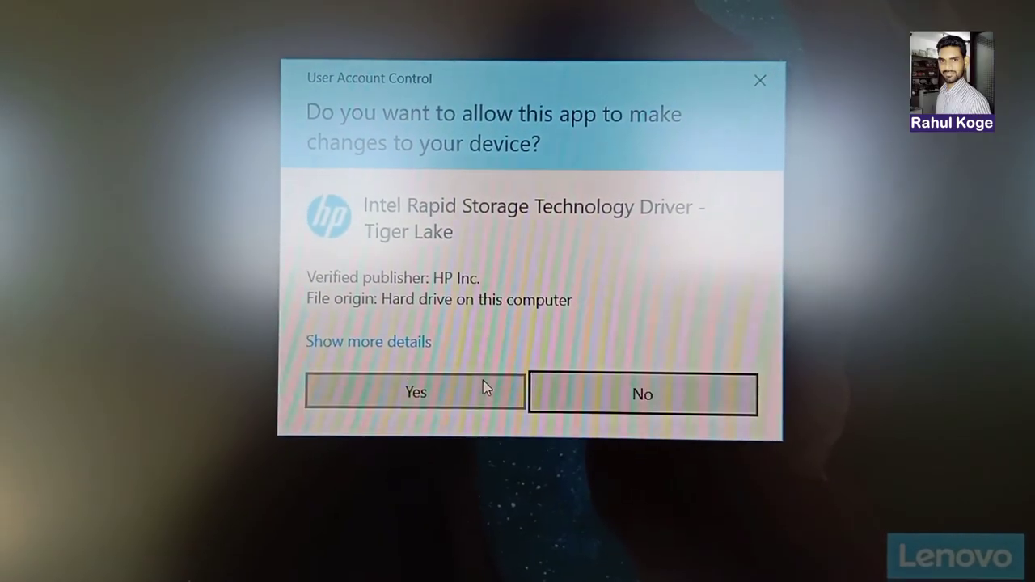
pyautogui.click(485, 389)
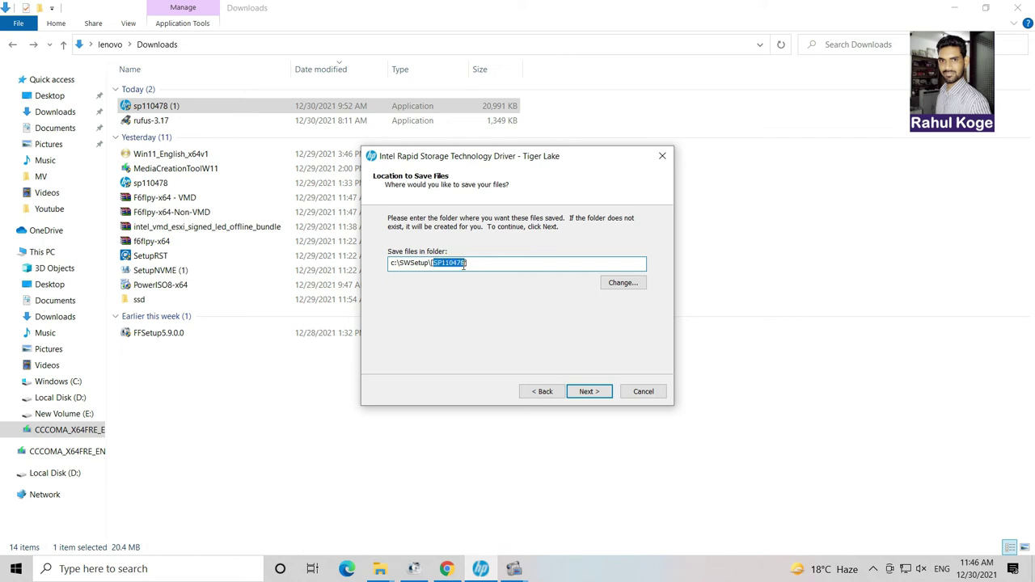
# Step: Save the driver files to a new SP110478 folder on the CCCOMA_X64FRE_EN-US_DV9 (F:) drive, and close the open folder windows
pyautogui.rightClick(454, 263)
pyautogui.click(481, 304)
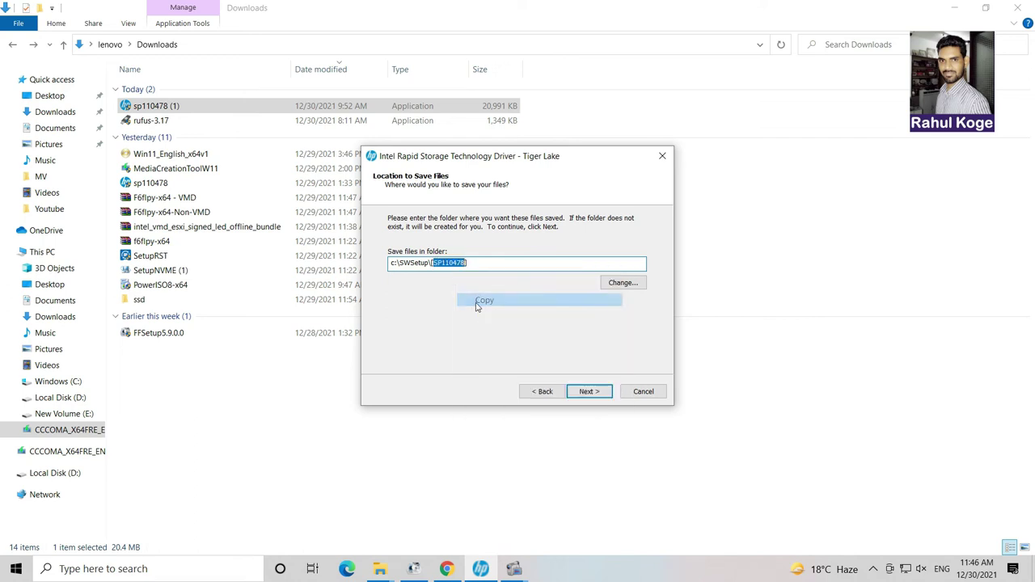
pyautogui.click(621, 283)
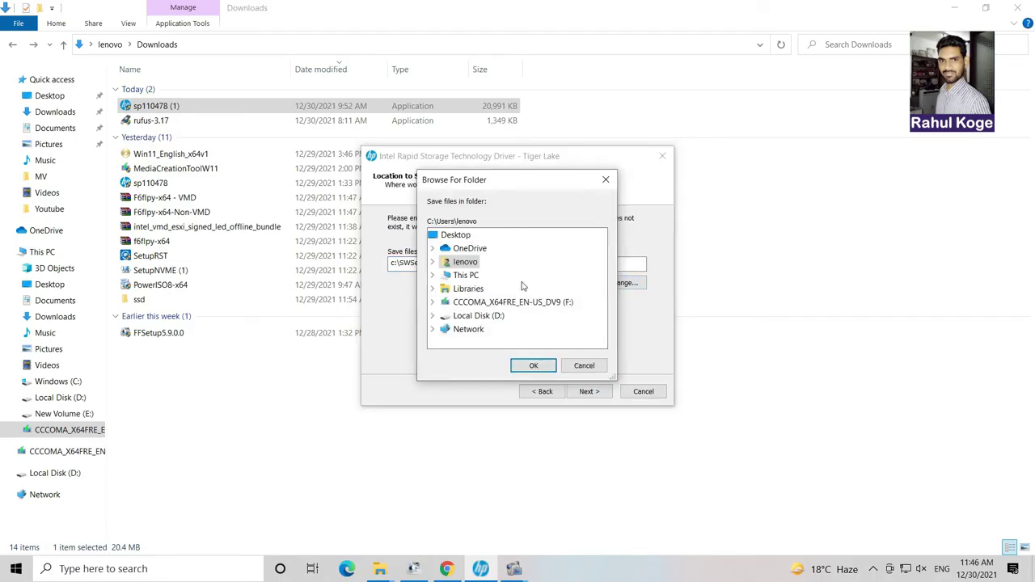
pyautogui.rightClick(481, 305)
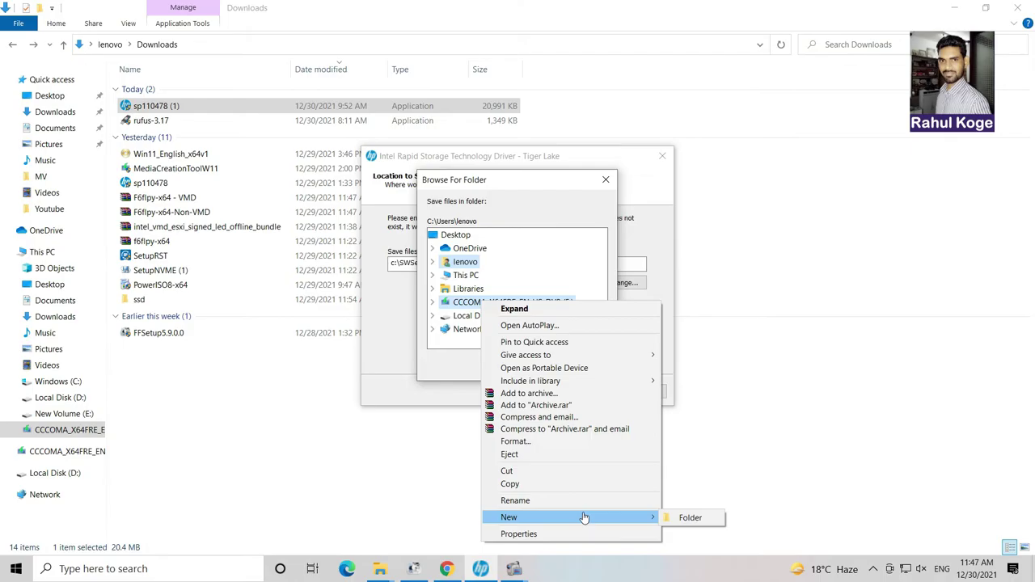
pyautogui.click(688, 518)
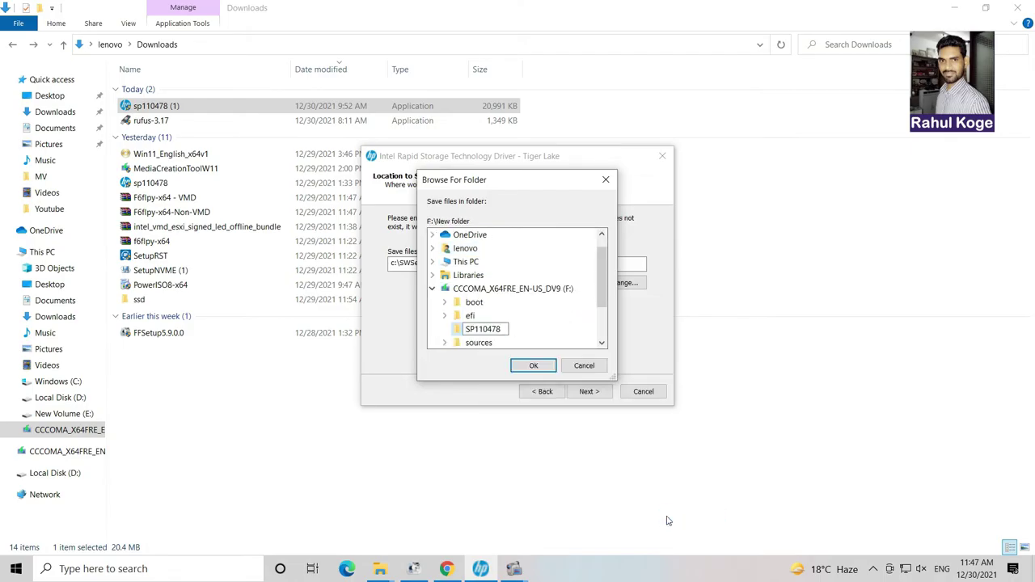
pyautogui.click(531, 366)
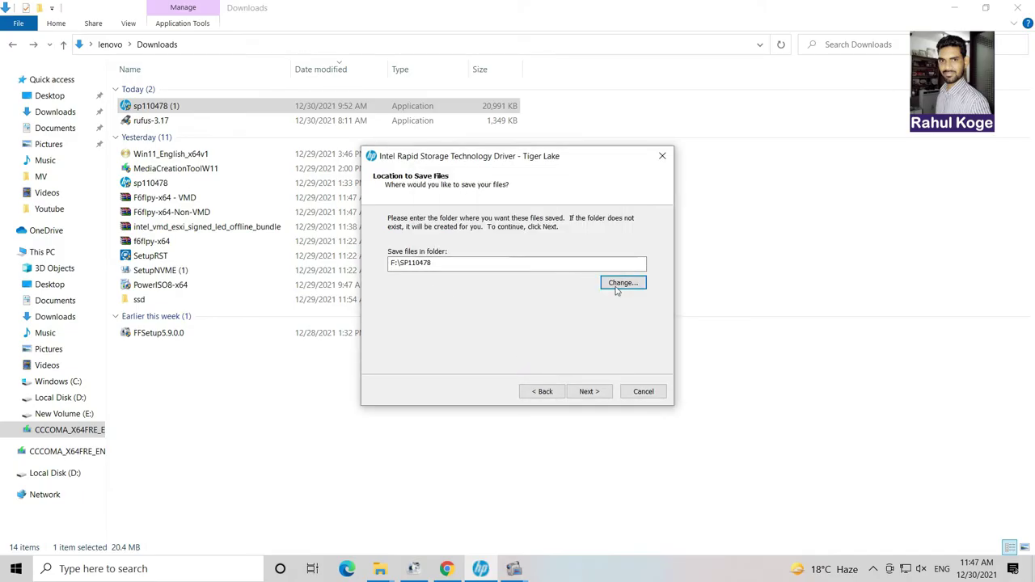
pyautogui.click(589, 393)
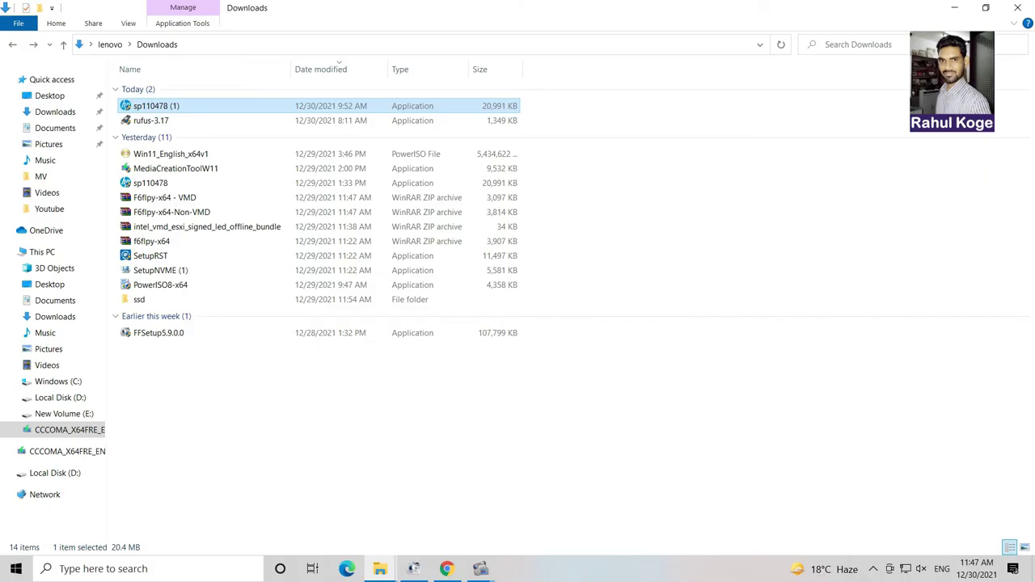
pyautogui.click(1013, 10)
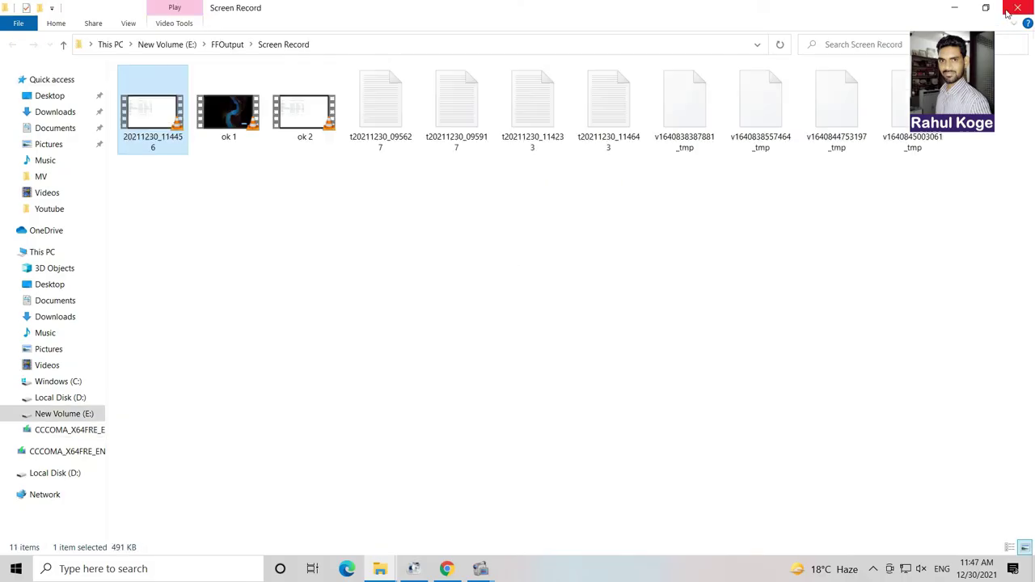
pyautogui.click(1019, 8)
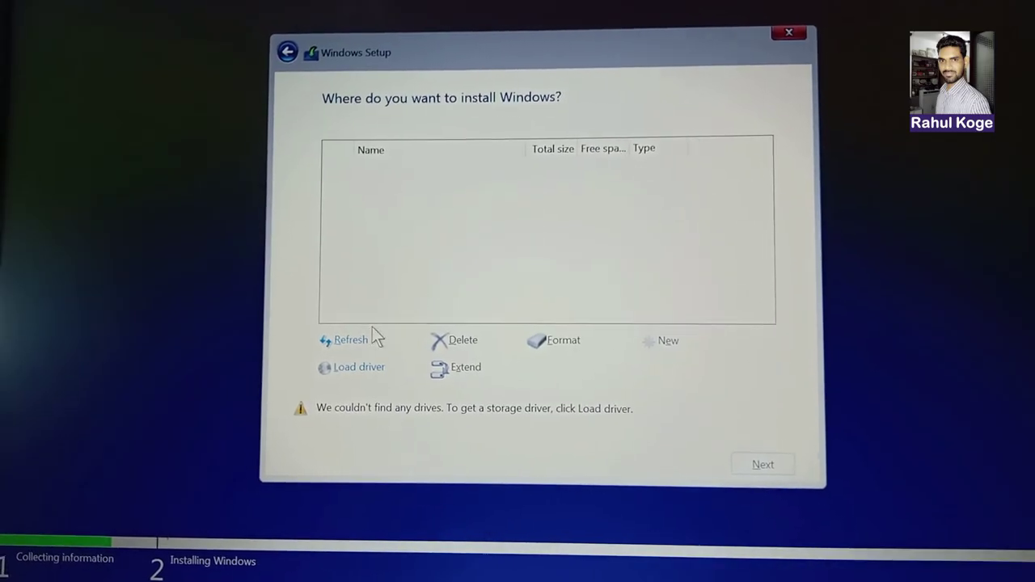
# Step: In Windows Setup, load the Intel RST VMD Controller 9A0B (TGL) driver from SP110478\Win10\VMD on the CCCOMA_X64FRE_EN-US_DV9 (C:) drive
pyautogui.click(350, 339)
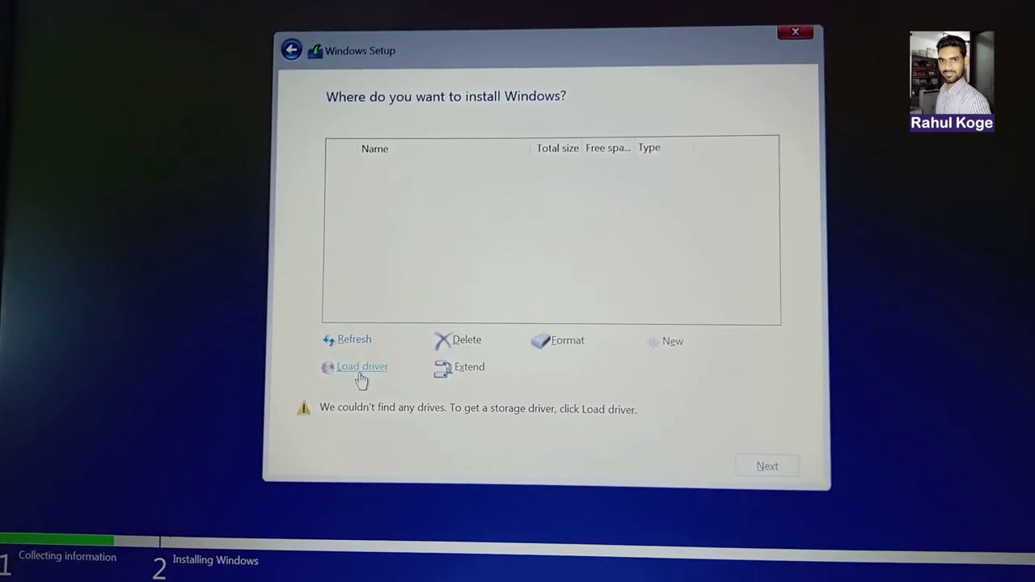
pyautogui.click(357, 374)
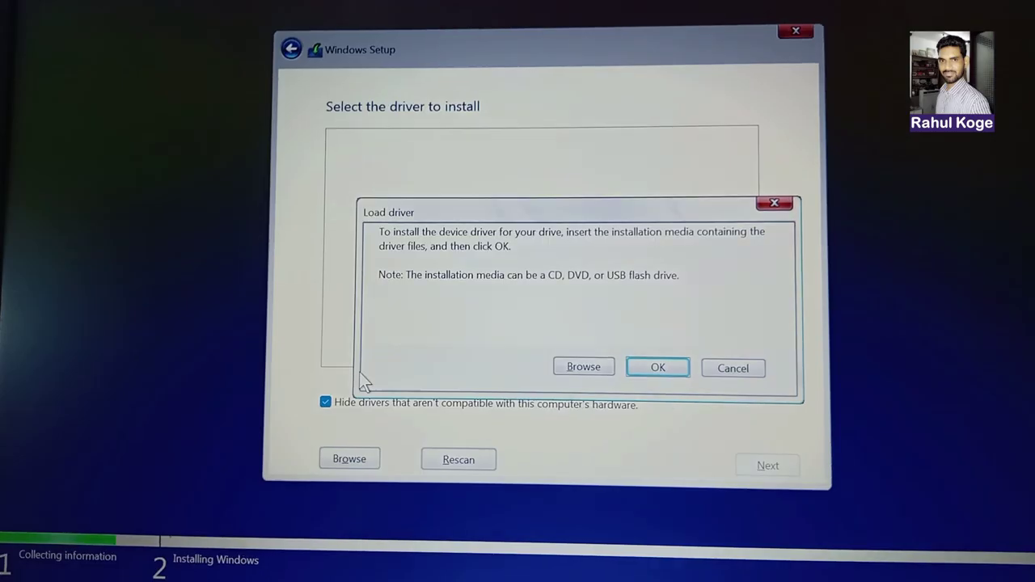
pyautogui.click(584, 369)
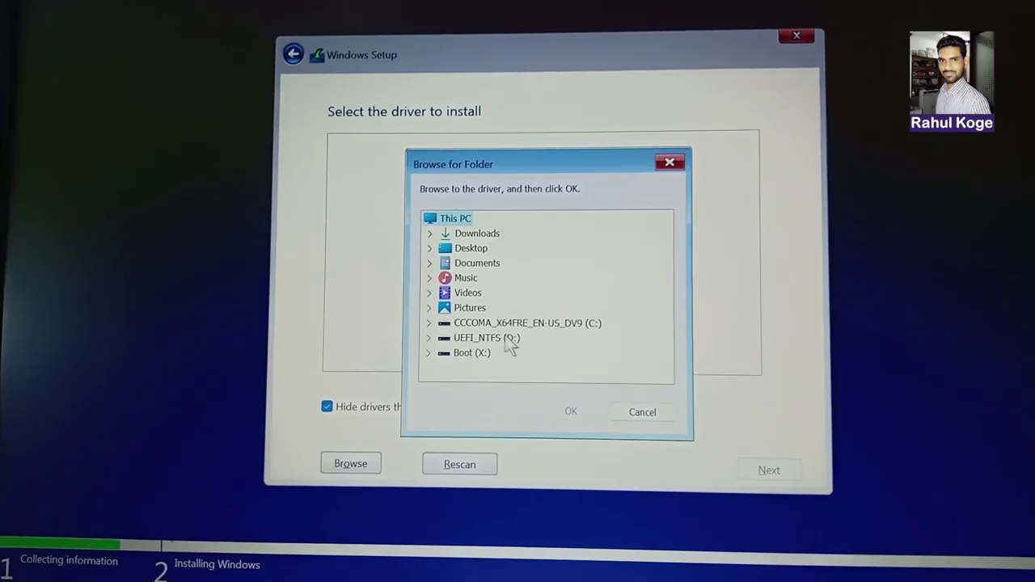
pyautogui.click(430, 324)
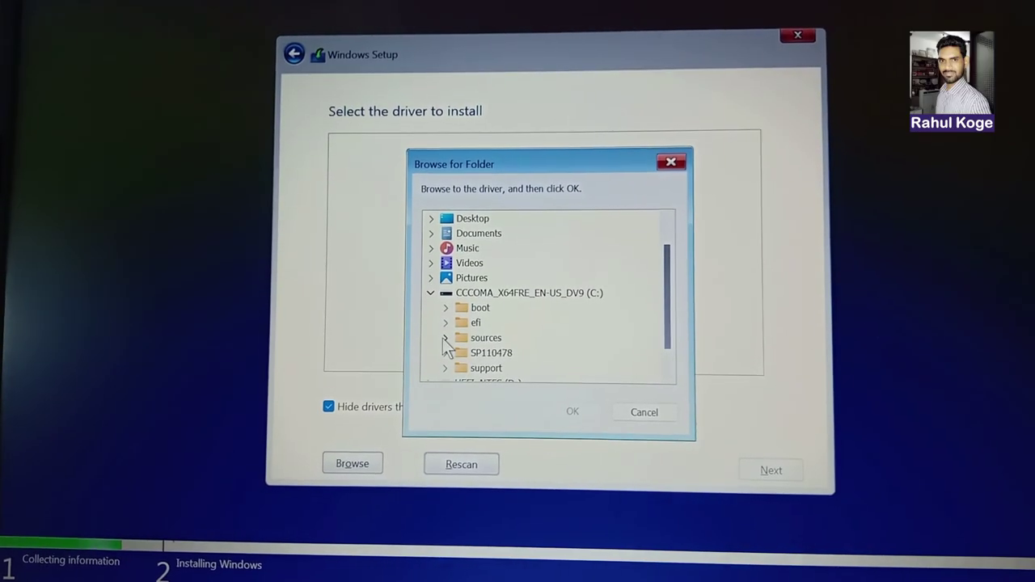
pyautogui.click(449, 353)
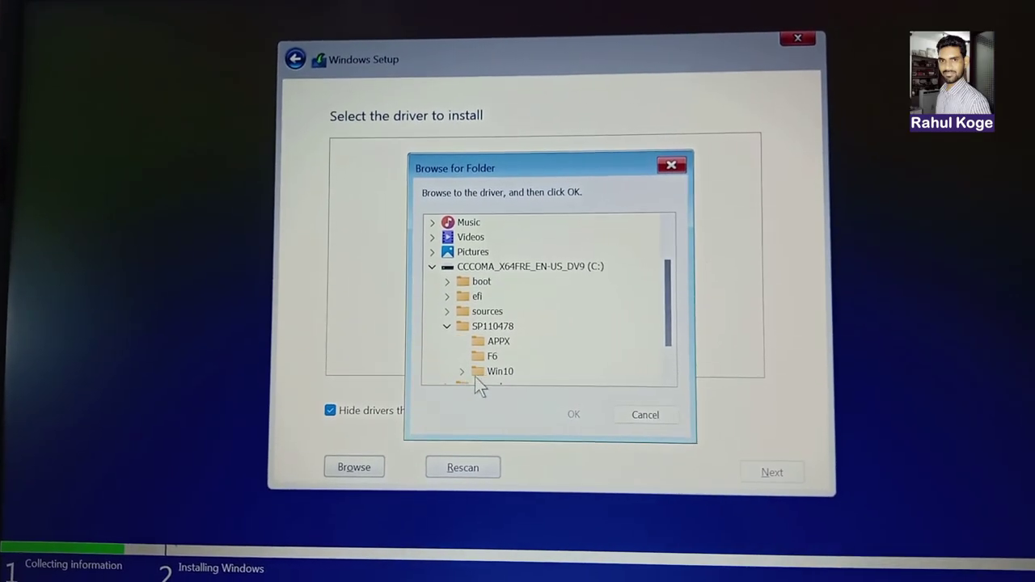
pyautogui.click(462, 373)
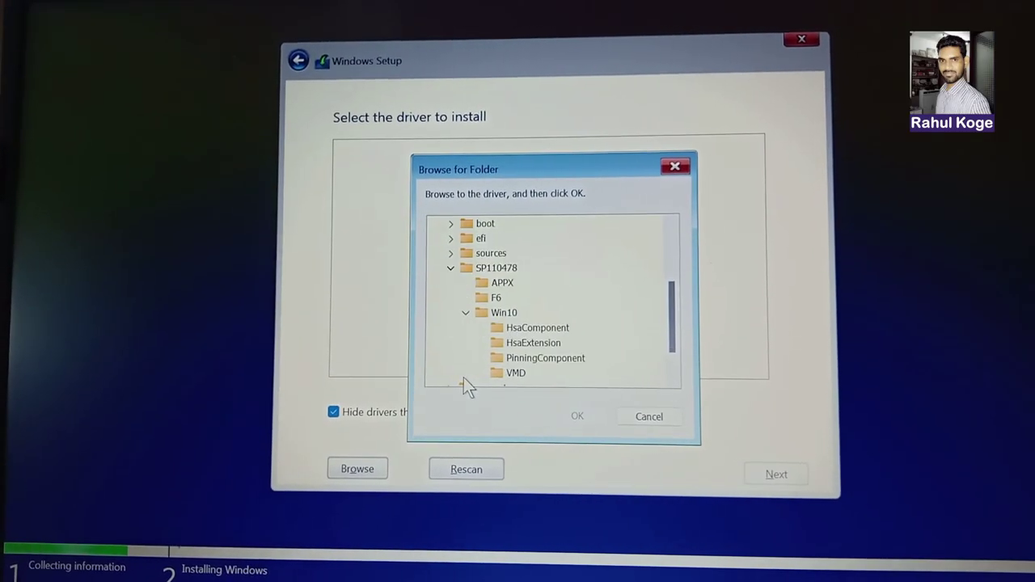
pyautogui.click(516, 377)
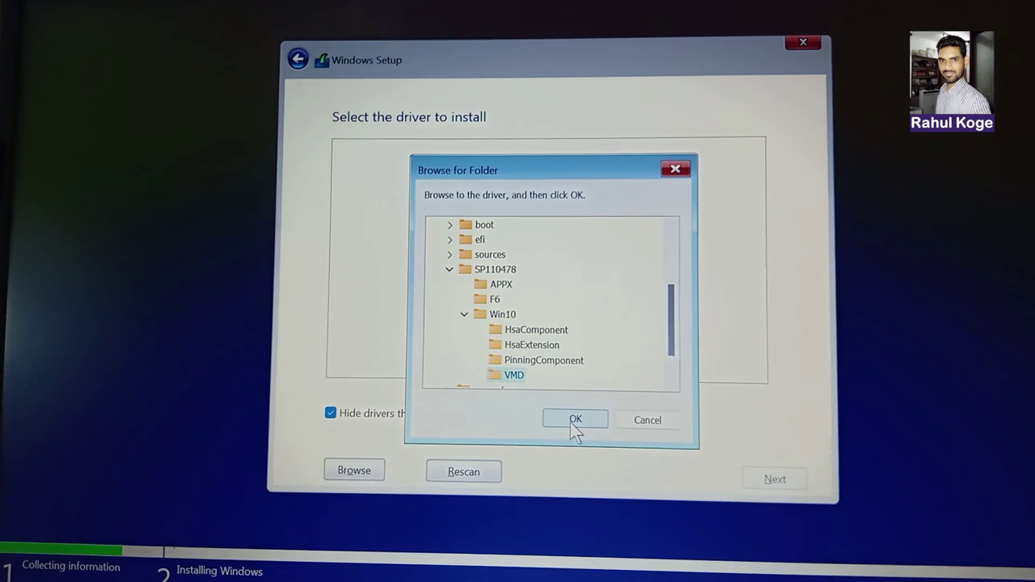
pyautogui.click(559, 415)
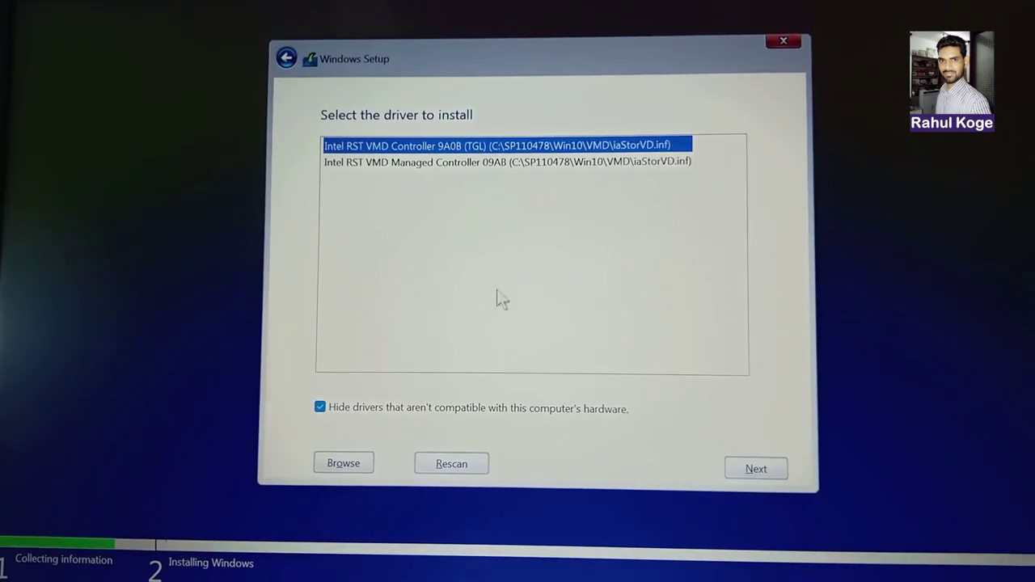
pyautogui.click(754, 475)
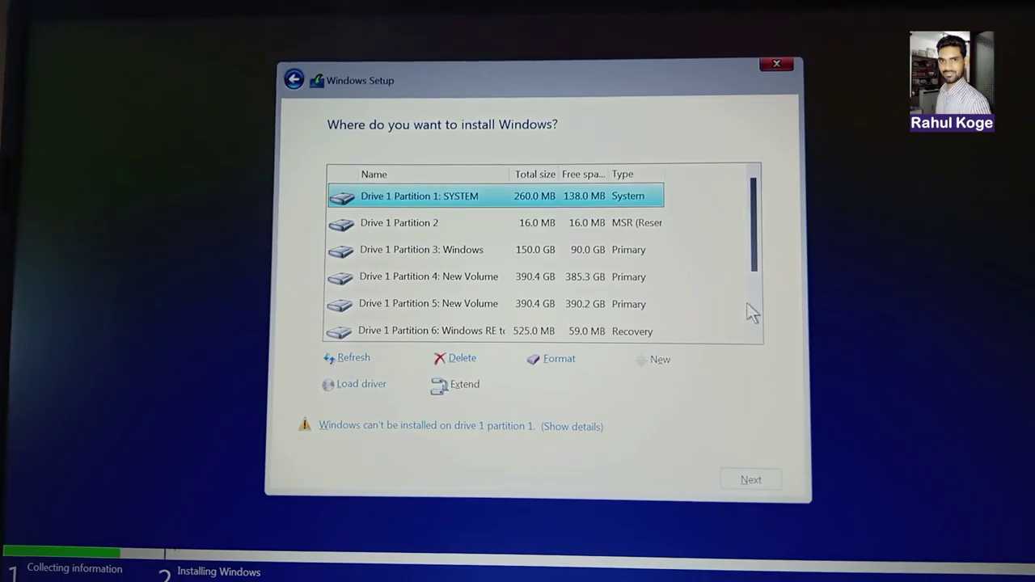
# Step: Select Drive 2 Partition 2: New Volume as the partition for the Windows installation
pyautogui.scroll(-3, 760, 330)
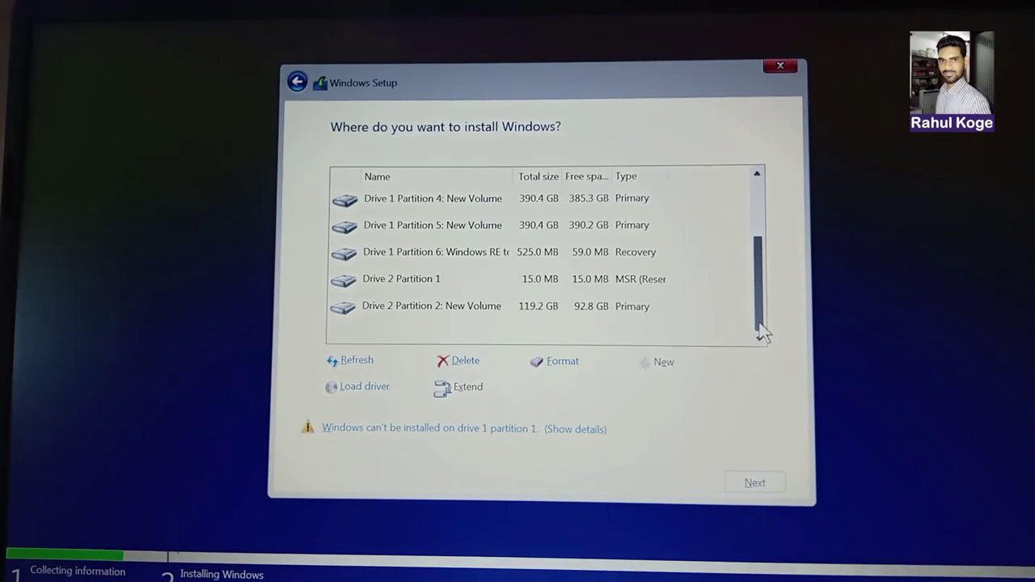
pyautogui.click(618, 309)
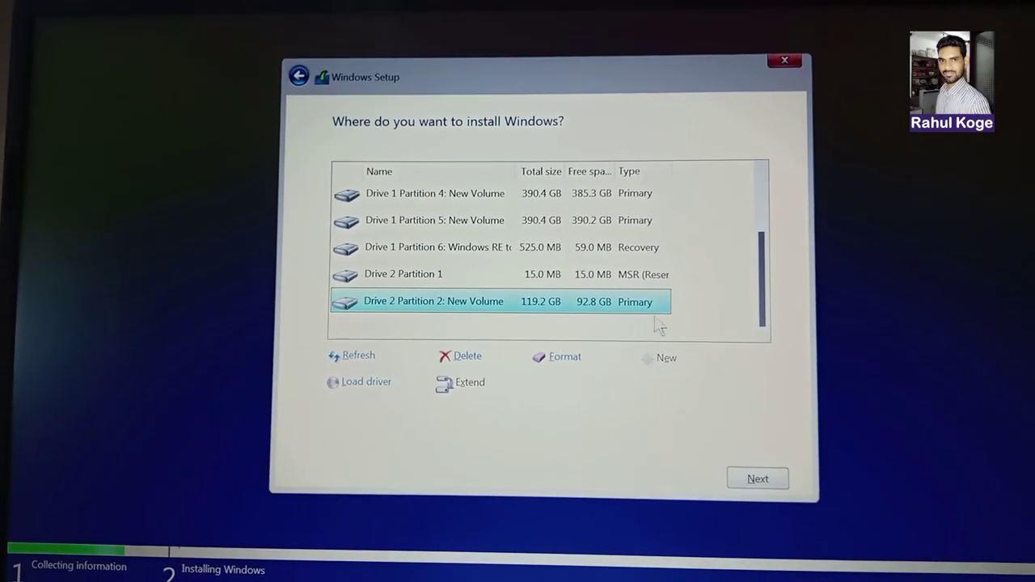